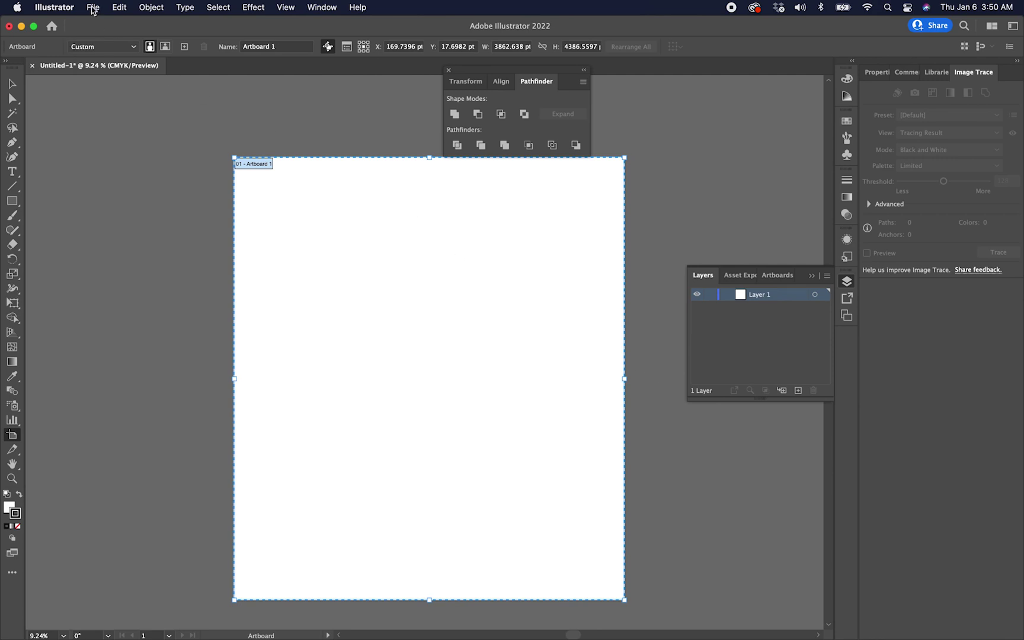
Place the boy's photo 20211227_001349 (1).jpg onto the artboard.
{"action": "left_click", "coordinate": [94, 8]}
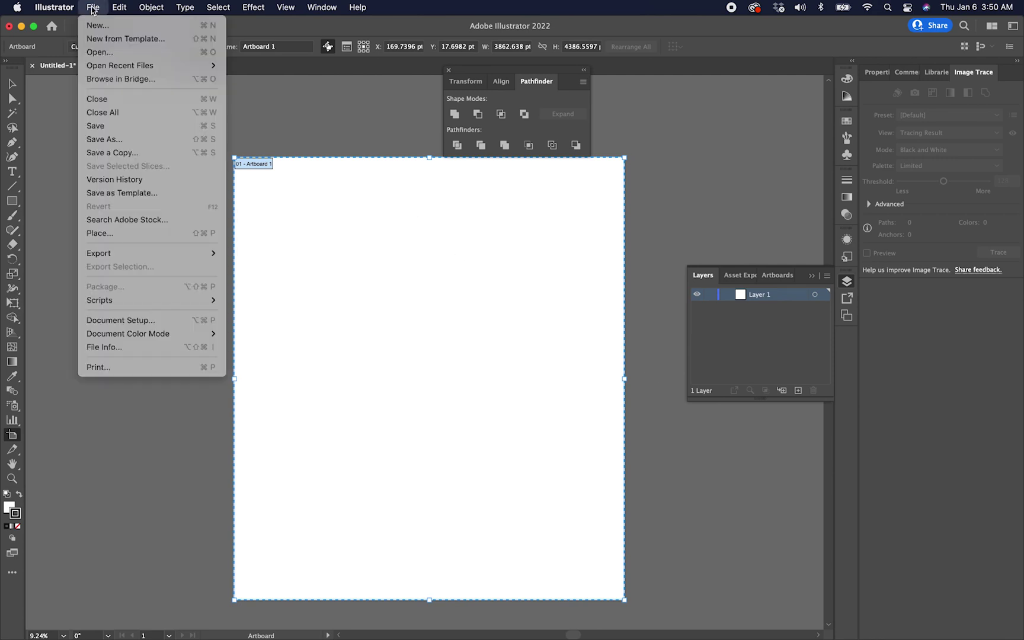
{"action": "left_click", "coordinate": [113, 234]}
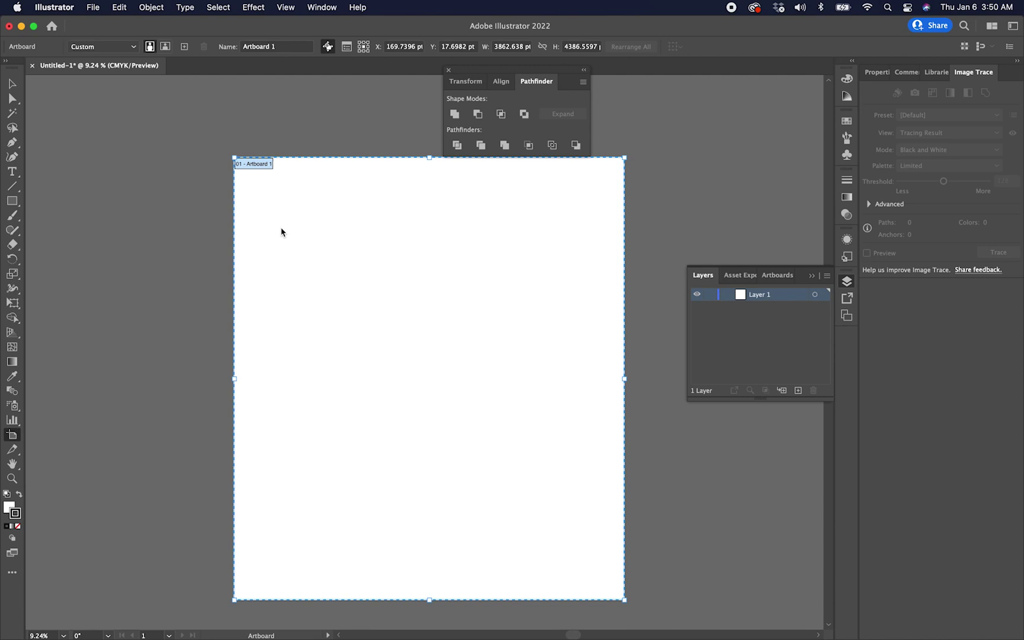
{"action": "double_click", "coordinate": [425, 176]}
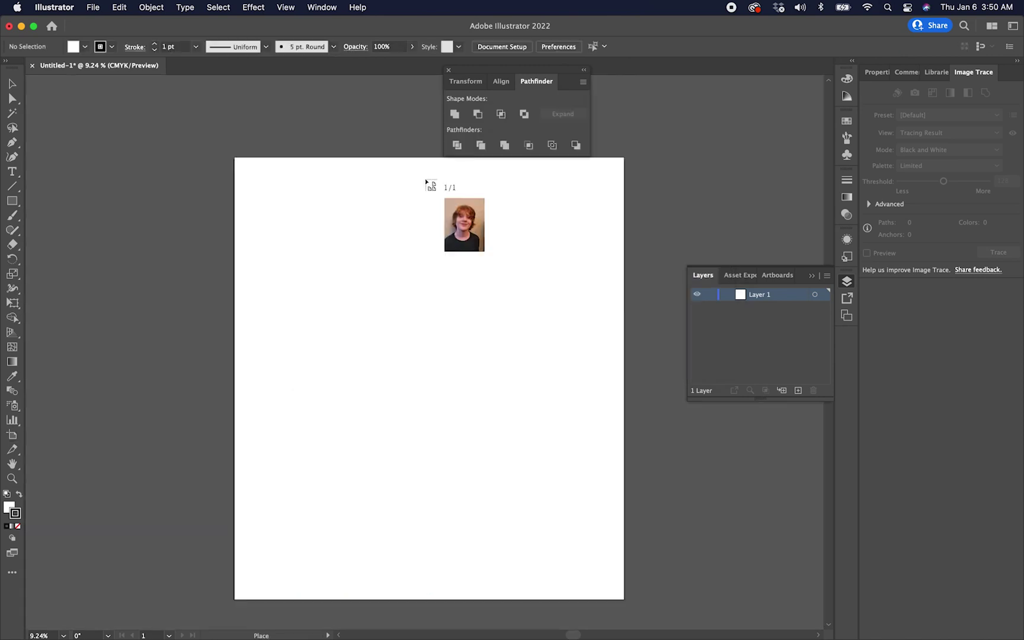
{"action": "left_click_drag", "start_coordinate": [275, 165], "coordinate": [602, 516]}
Scale the placed photo up by its corner so it fills most of the artboard.
{"action": "key", "text": "shift+o"}
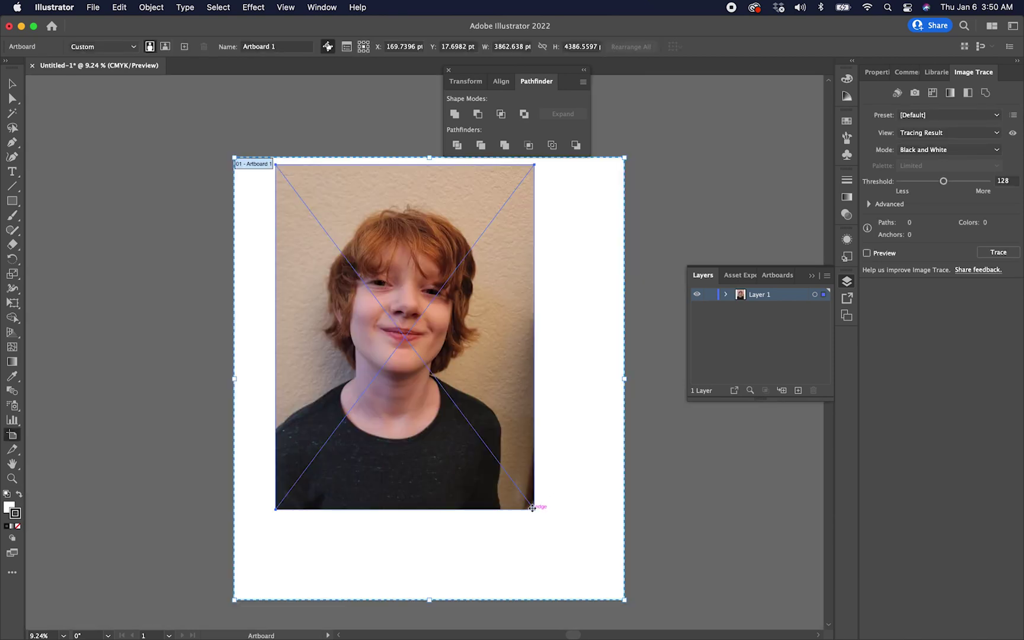
{"action": "left_click", "coordinate": [12, 84]}
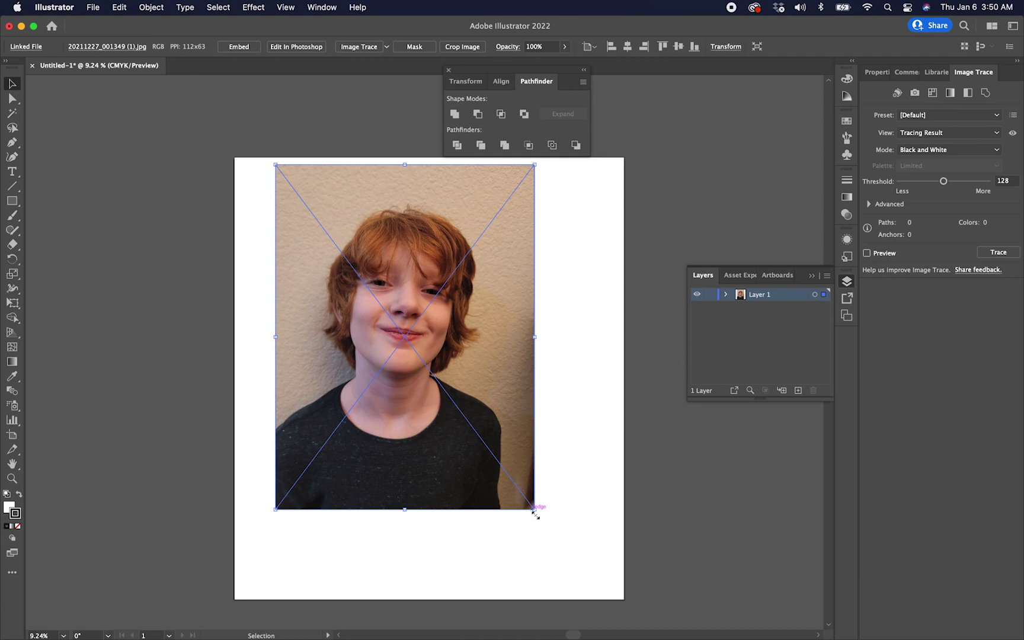
{"action": "left_click_drag", "start_coordinate": [535, 511], "coordinate": [601, 580]}
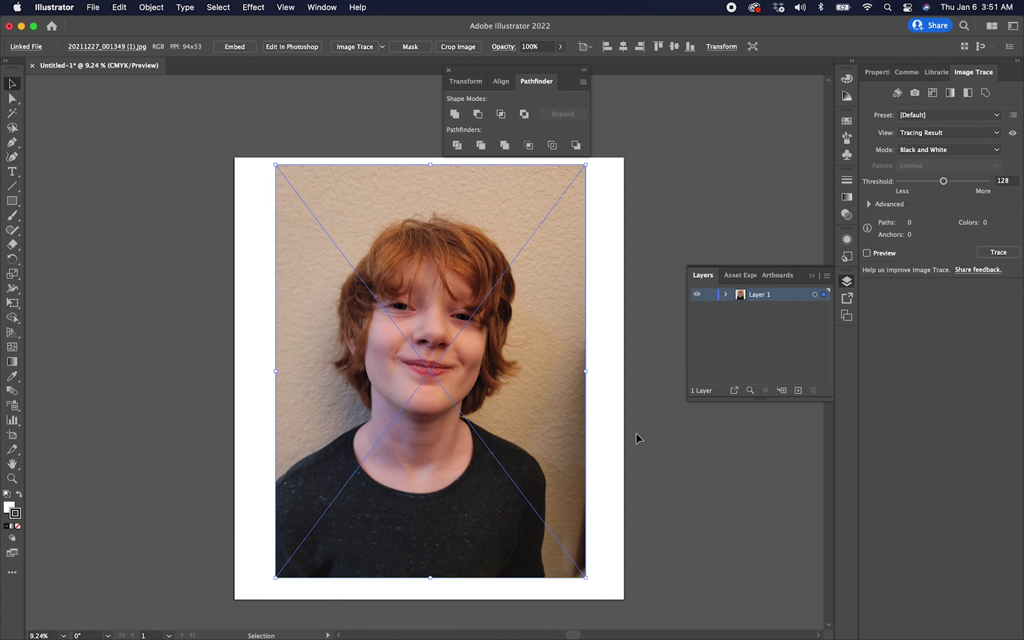
Image-trace the photo with the 16 Colors preset, producing 1070 flat-colour paths.
{"action": "left_click", "coordinate": [324, 8]}
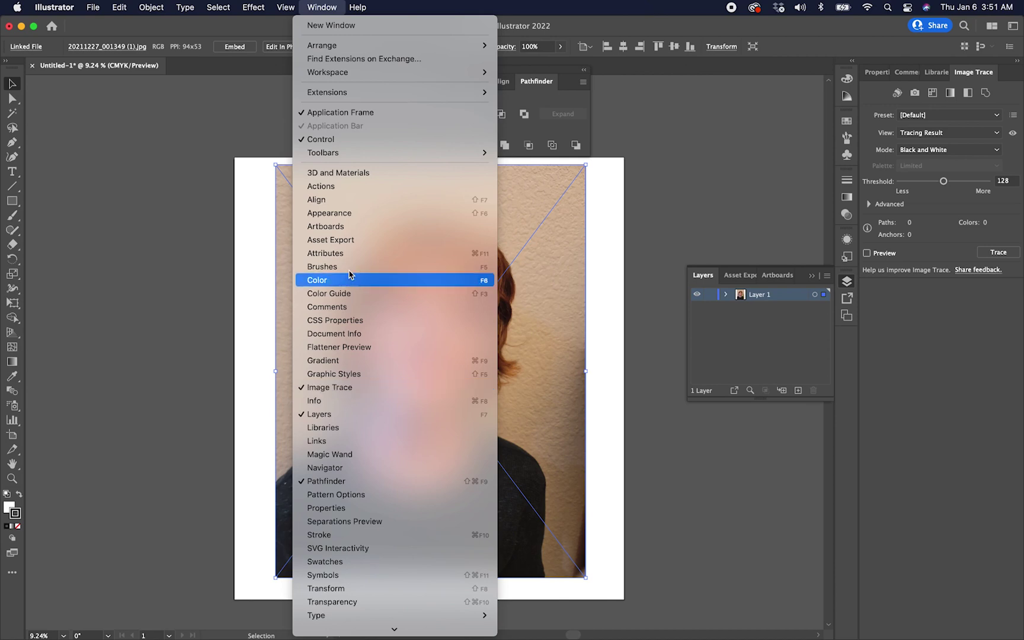
{"action": "left_click", "coordinate": [655, 412]}
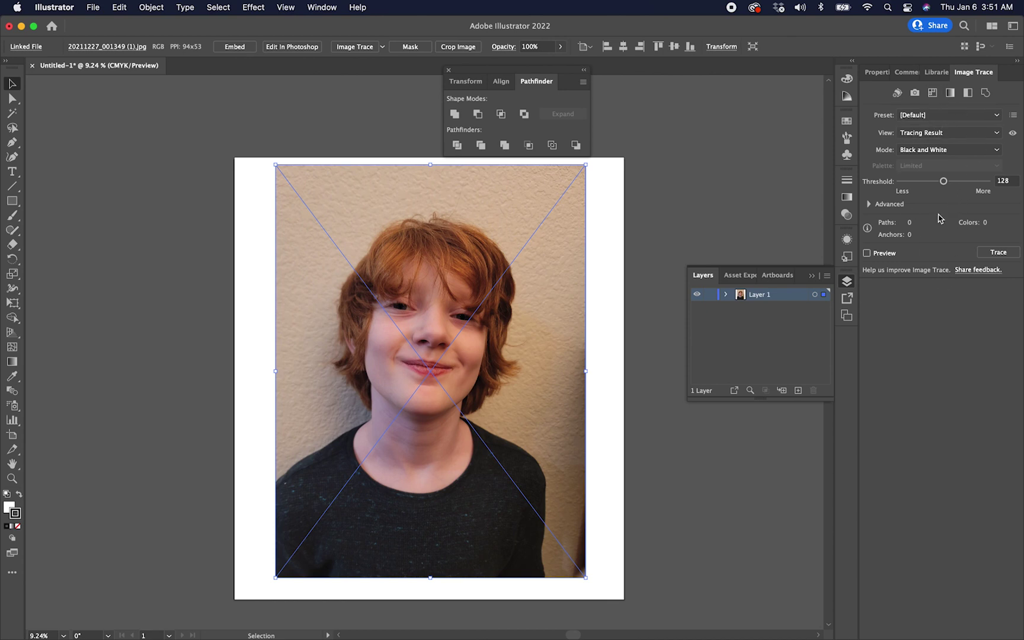
{"action": "left_click", "coordinate": [982, 116]}
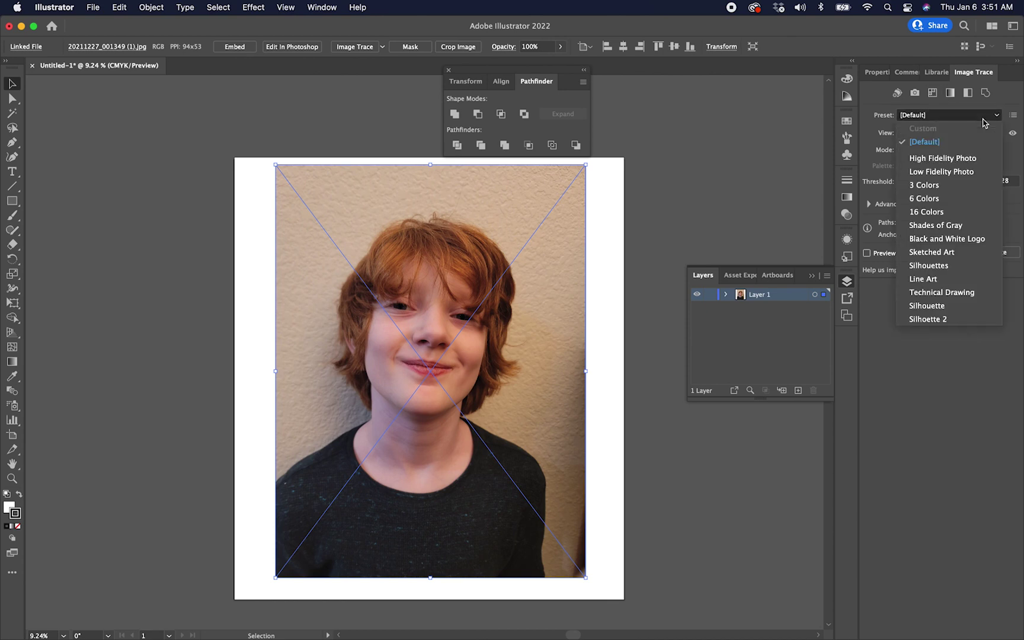
{"action": "left_click", "coordinate": [943, 215]}
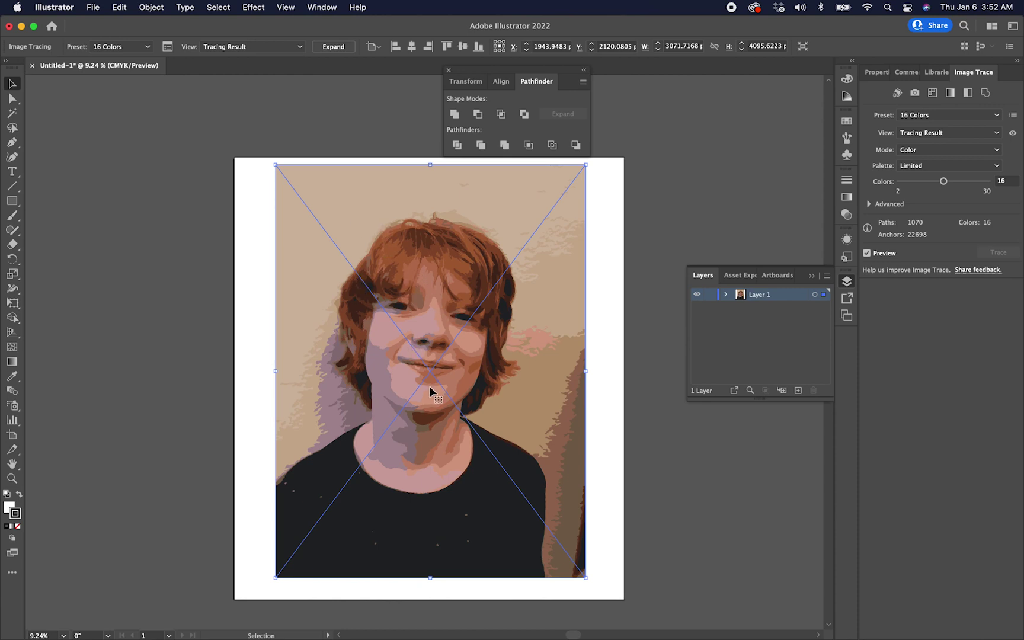
Undo the colour trace and preview a Black and White trace at threshold 77.
{"action": "key", "text": "super+z"}
{"action": "key", "text": "super+z"}
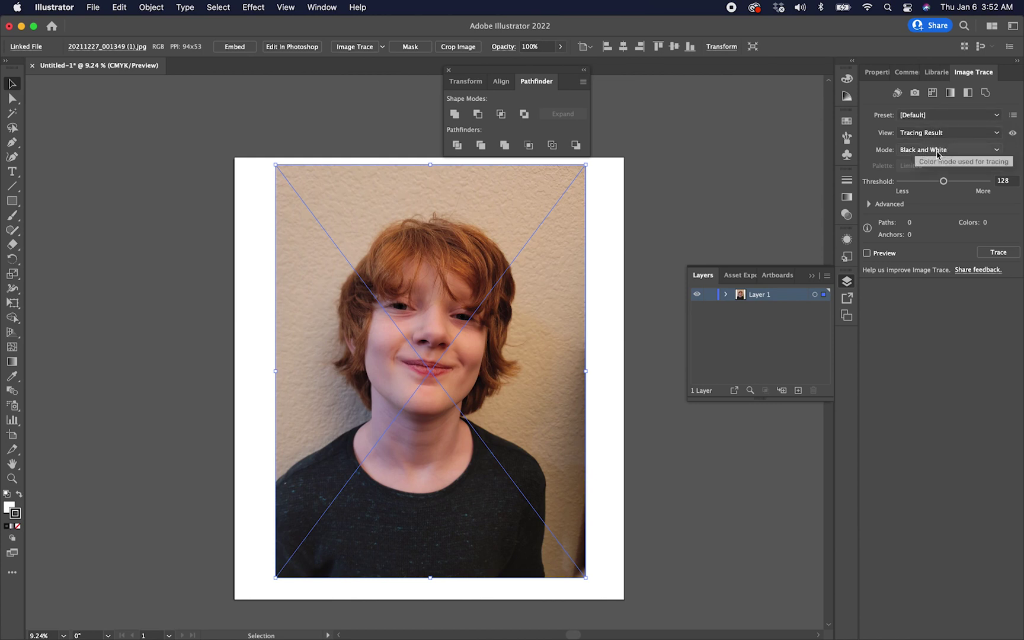
{"action": "left_click", "coordinate": [867, 253]}
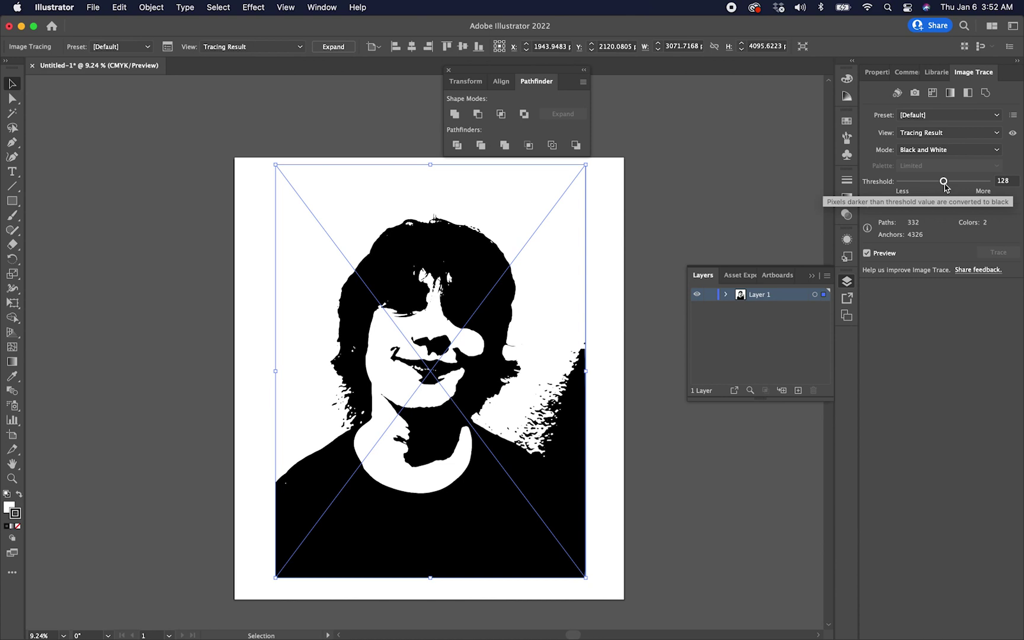
{"action": "left_click_drag", "start_coordinate": [945, 187], "coordinate": [933, 186]}
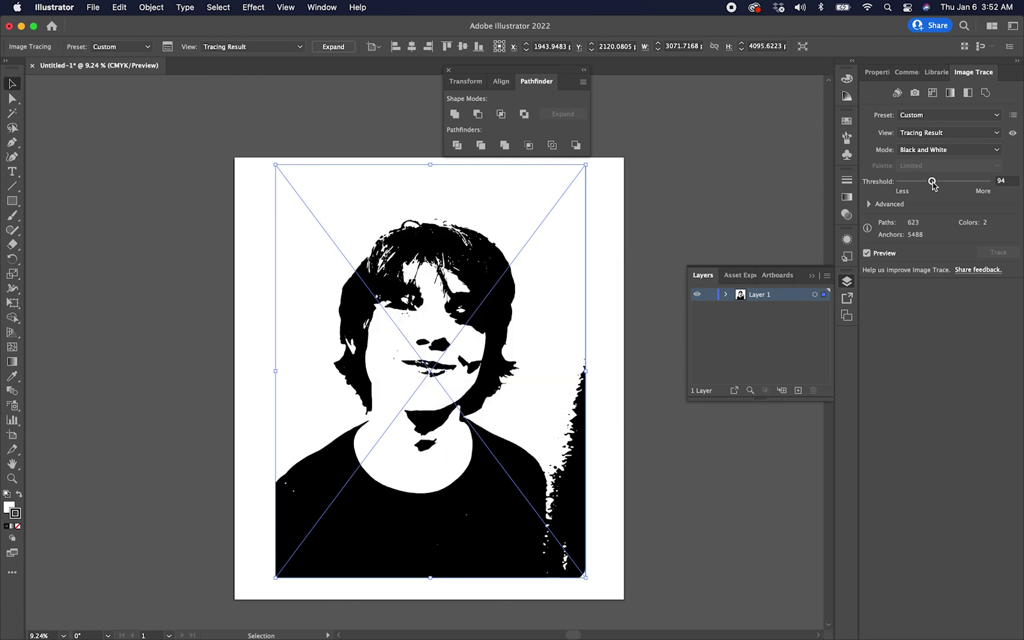
{"action": "left_click_drag", "start_coordinate": [932, 186], "coordinate": [929, 186]}
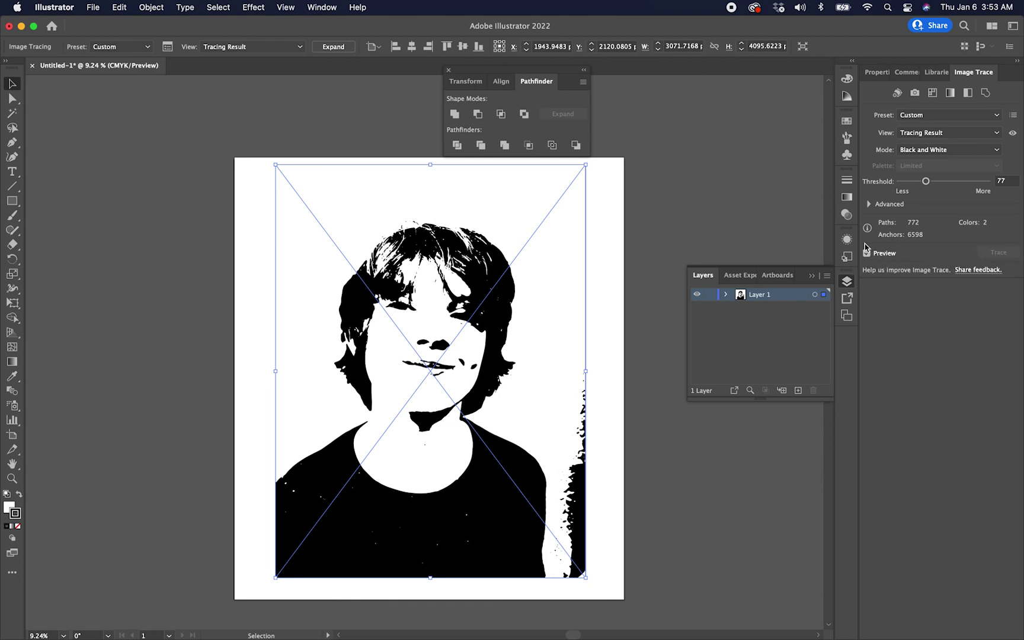
Nudge the traced portrait slightly down and expand the tracing into editable paths.
{"action": "left_click", "coordinate": [656, 204]}
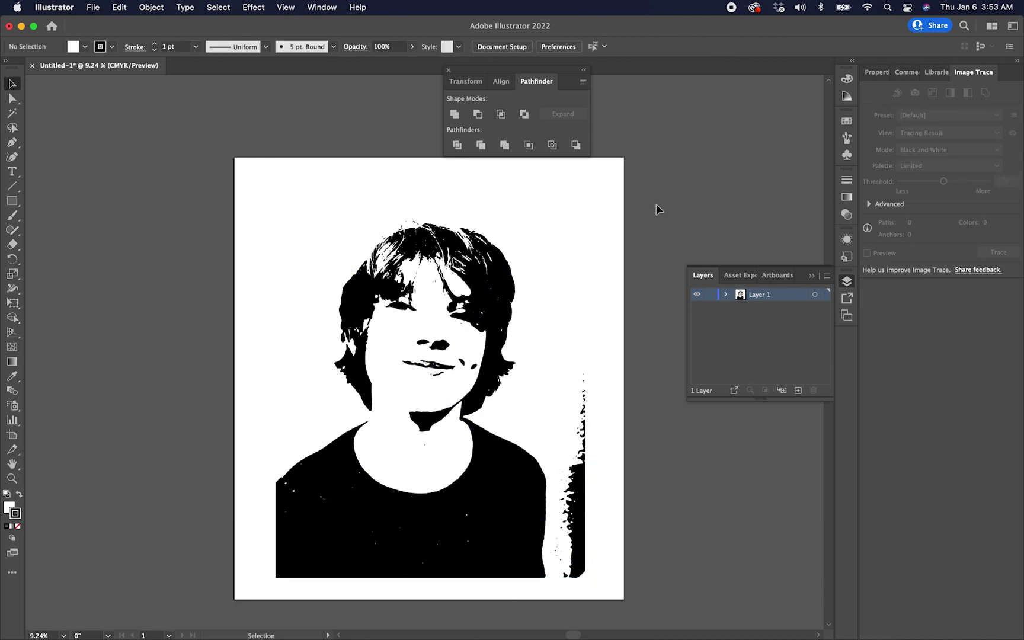
{"action": "left_click", "coordinate": [492, 304]}
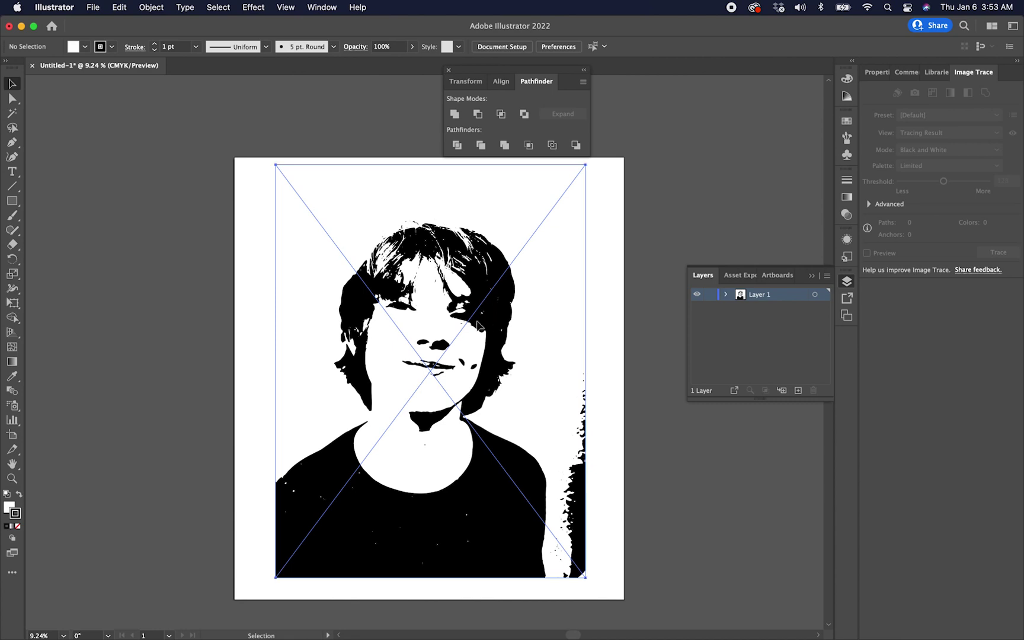
{"action": "mouse_move", "coordinate": [492, 316]}
{"action": "left_mouse_down"}
{"action": "mouse_move", "coordinate": [491, 343]}
{"action": "mouse_move", "coordinate": [480, 333]}
{"action": "left_mouse_up"}
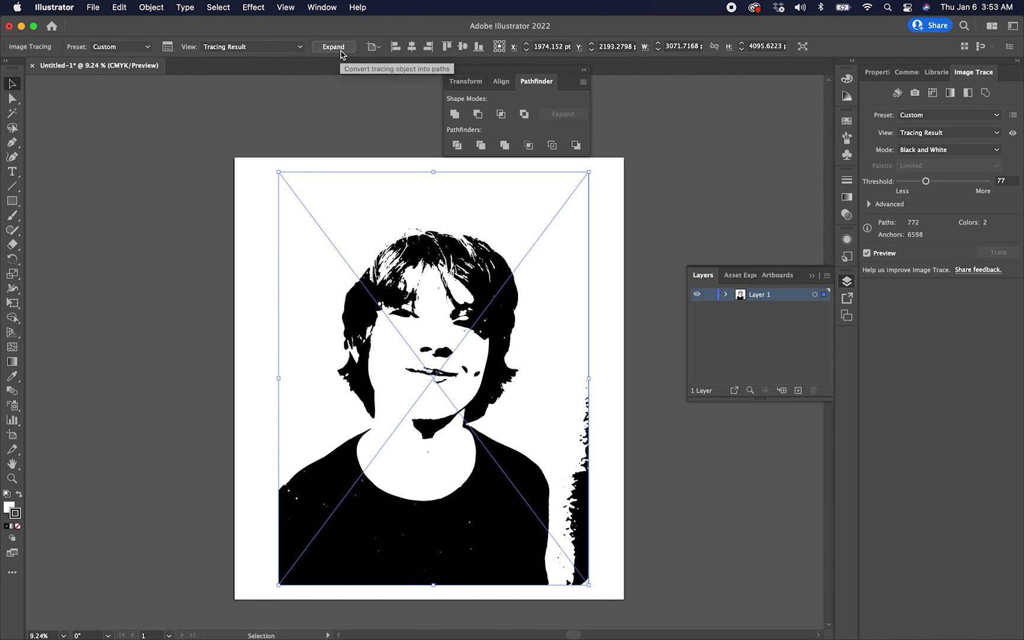
{"action": "left_click", "coordinate": [152, 8]}
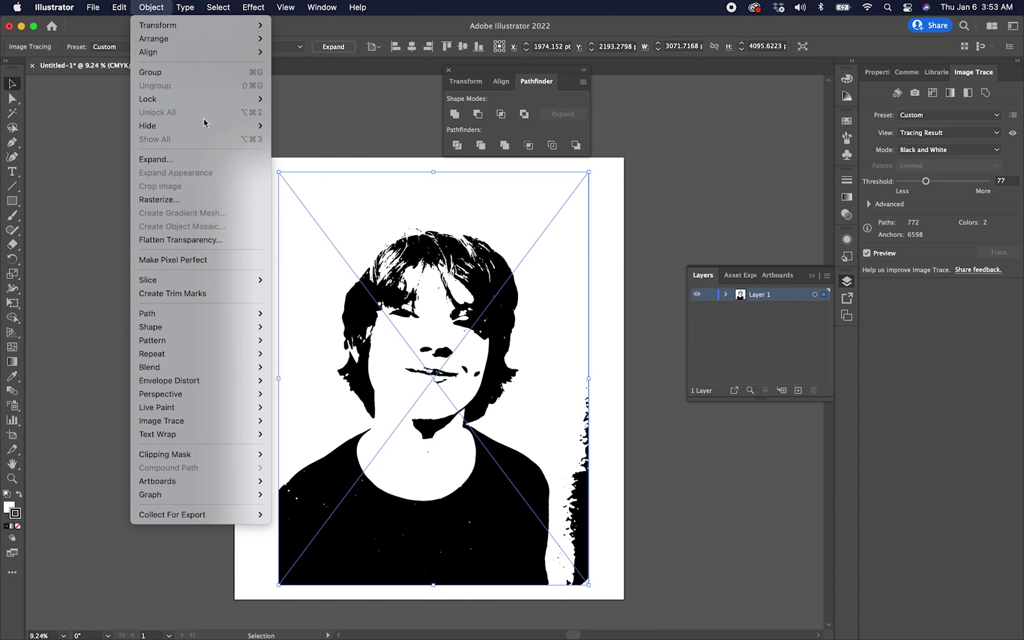
{"action": "left_click", "coordinate": [196, 163]}
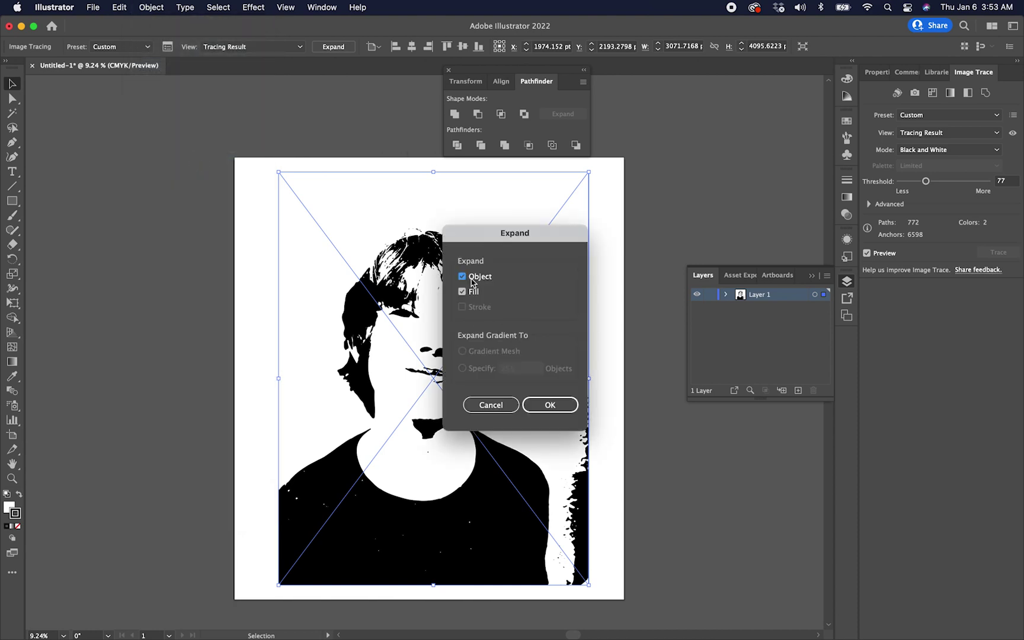
{"action": "left_click", "coordinate": [549, 405]}
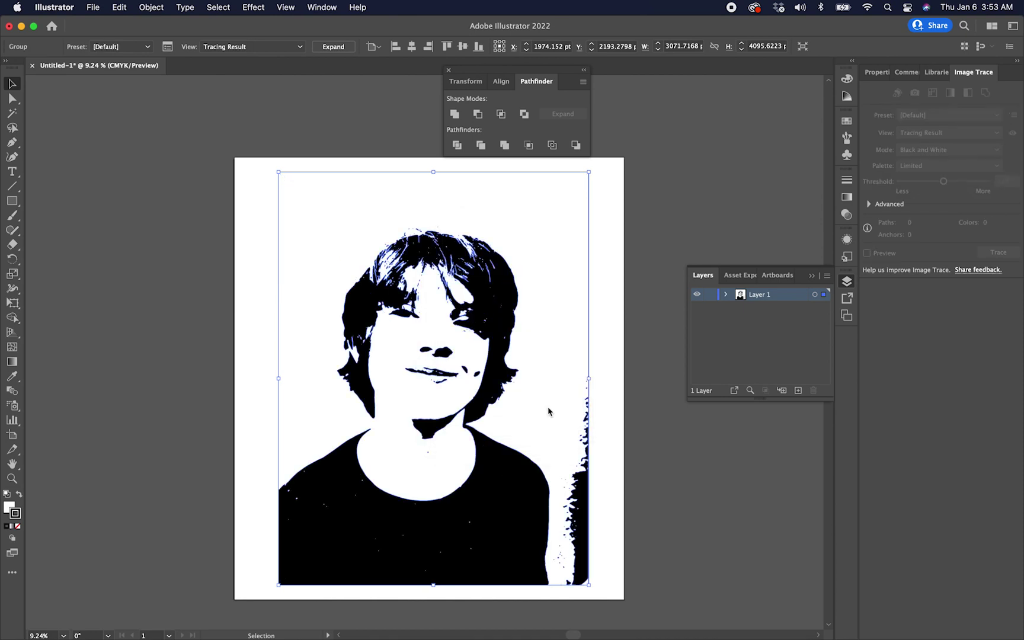
Move the expanded portrait group left so it overhangs the artboard edge.
{"action": "left_click", "coordinate": [17, 105]}
{"action": "left_click", "coordinate": [110, 120]}
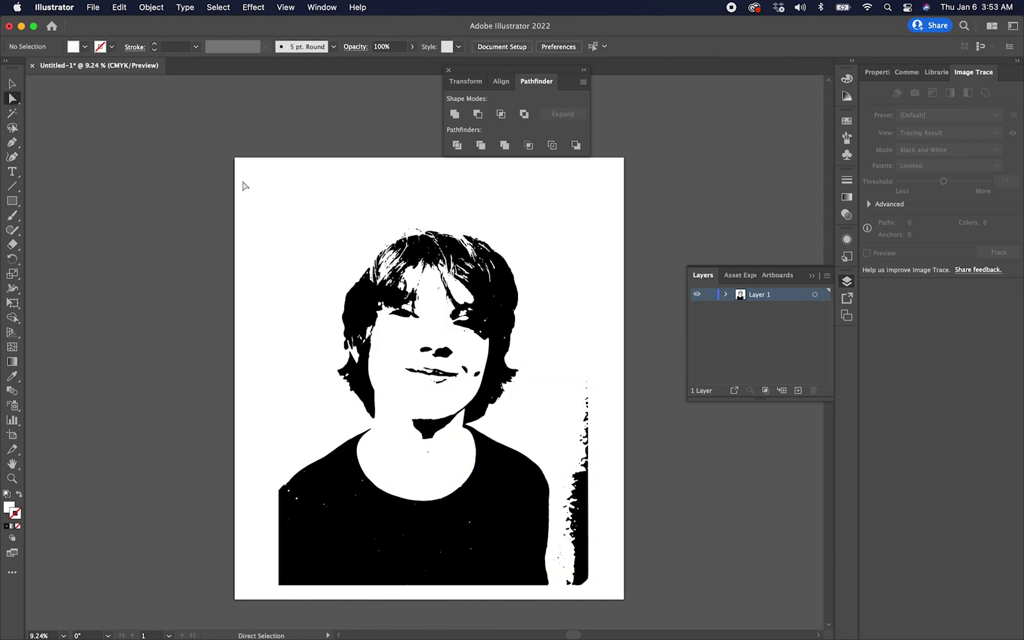
{"action": "left_click", "coordinate": [12, 84]}
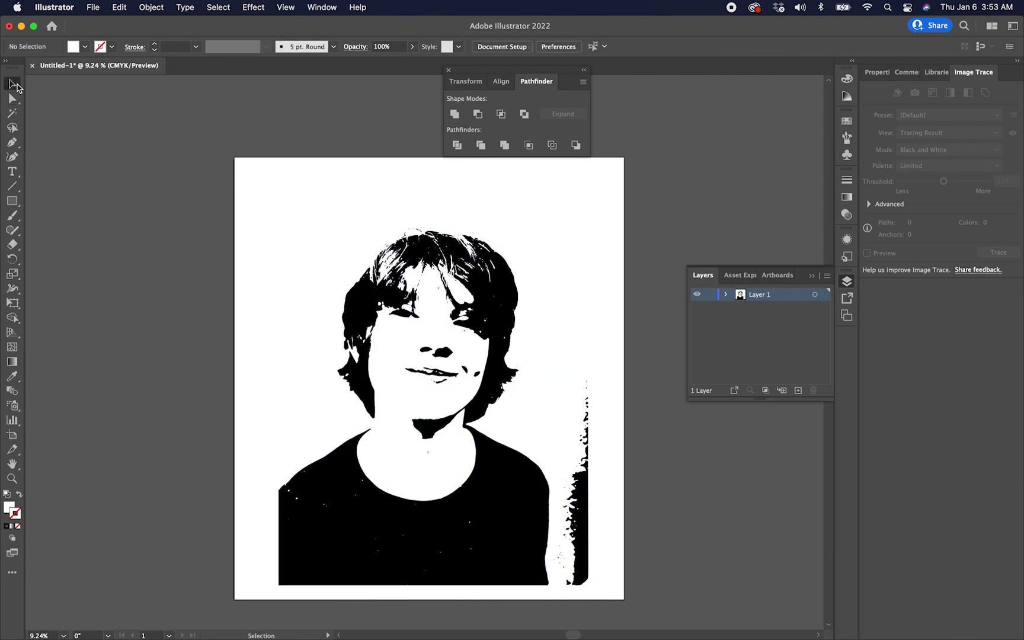
{"action": "left_click", "coordinate": [362, 274]}
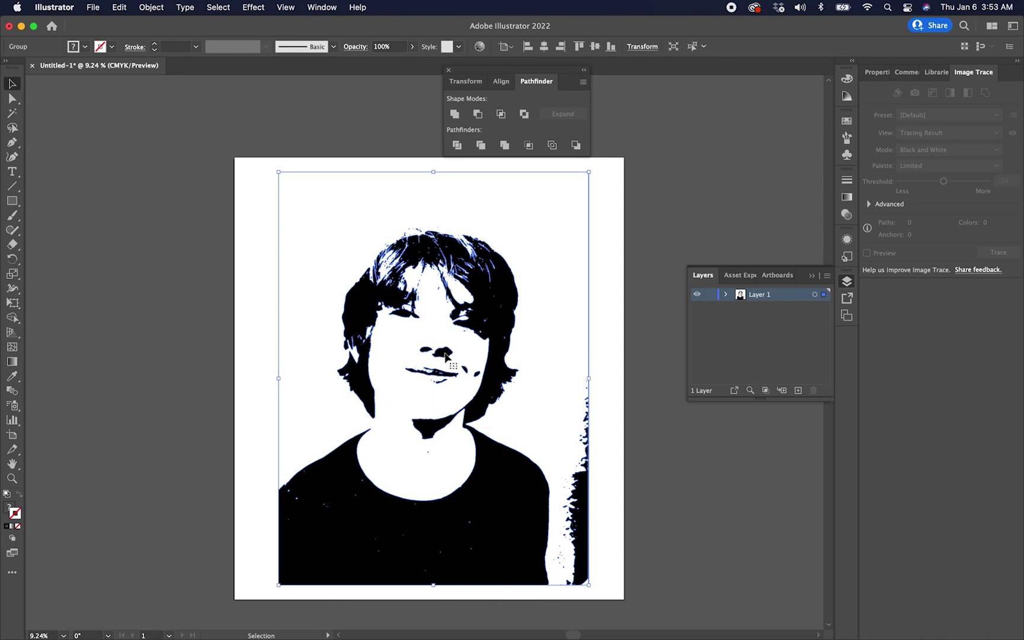
{"action": "mouse_move", "coordinate": [369, 320]}
{"action": "left_mouse_down"}
{"action": "mouse_move", "coordinate": [120, 316]}
{"action": "mouse_move", "coordinate": [151, 321]}
{"action": "left_mouse_up"}
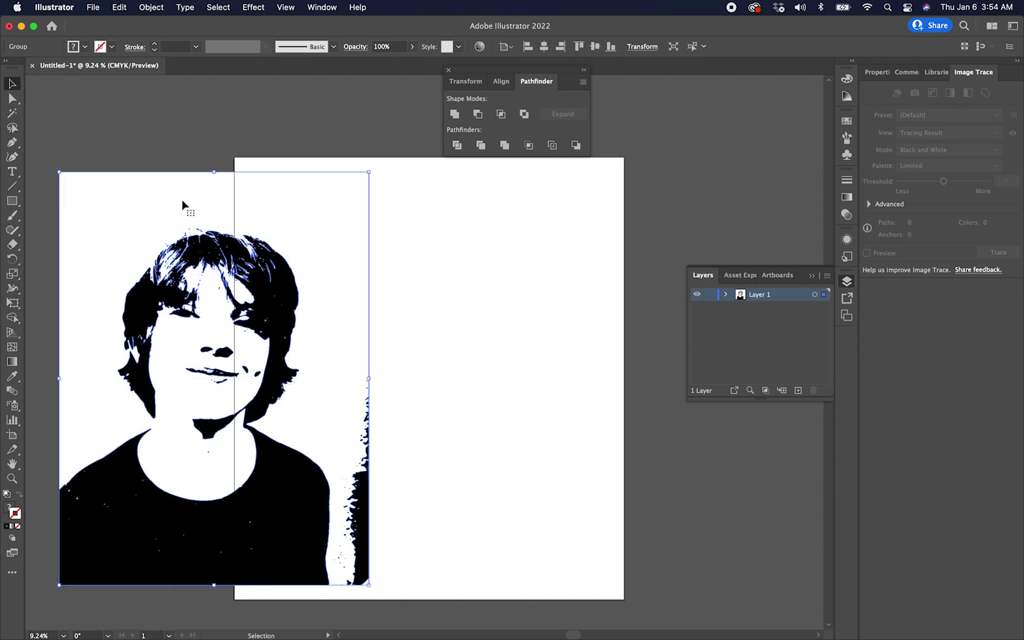
Undo the move and the black-and-white trace to restore the colour photo.
{"action": "key", "text": "a"}
{"action": "key", "text": "super+z"}
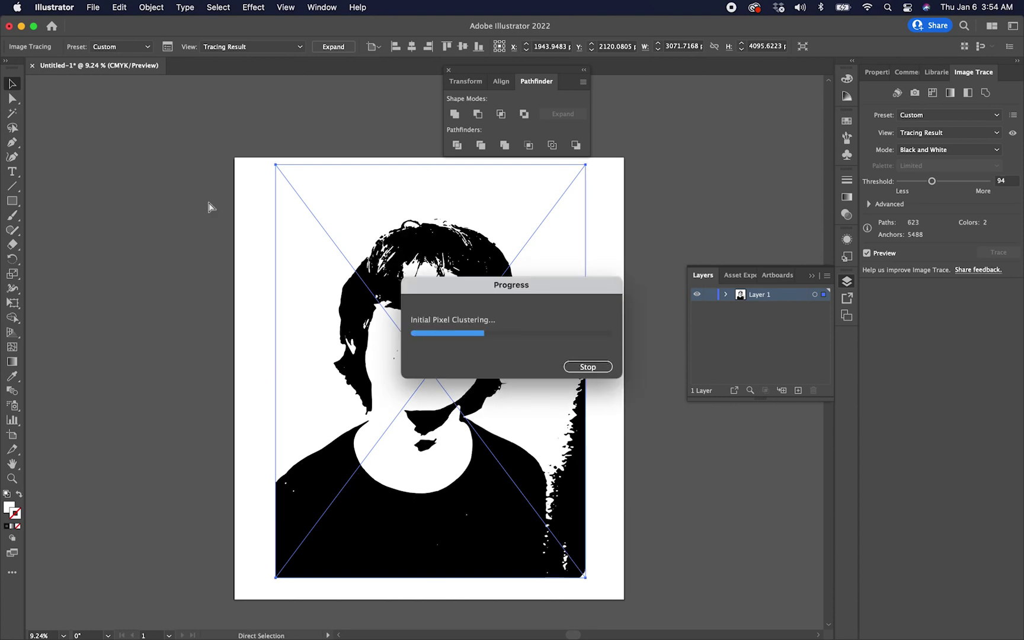
{"action": "key", "text": "cmd+z"}
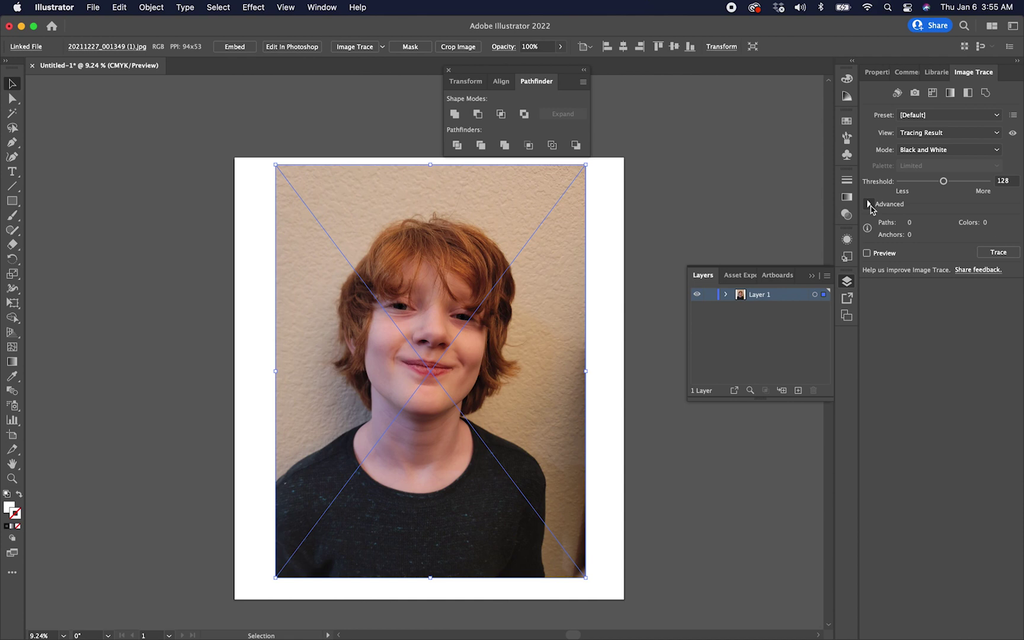
Trace in Black and White with Ignore White on and the Threshold lowered from 128 to 79.
{"action": "left_click", "coordinate": [870, 205]}
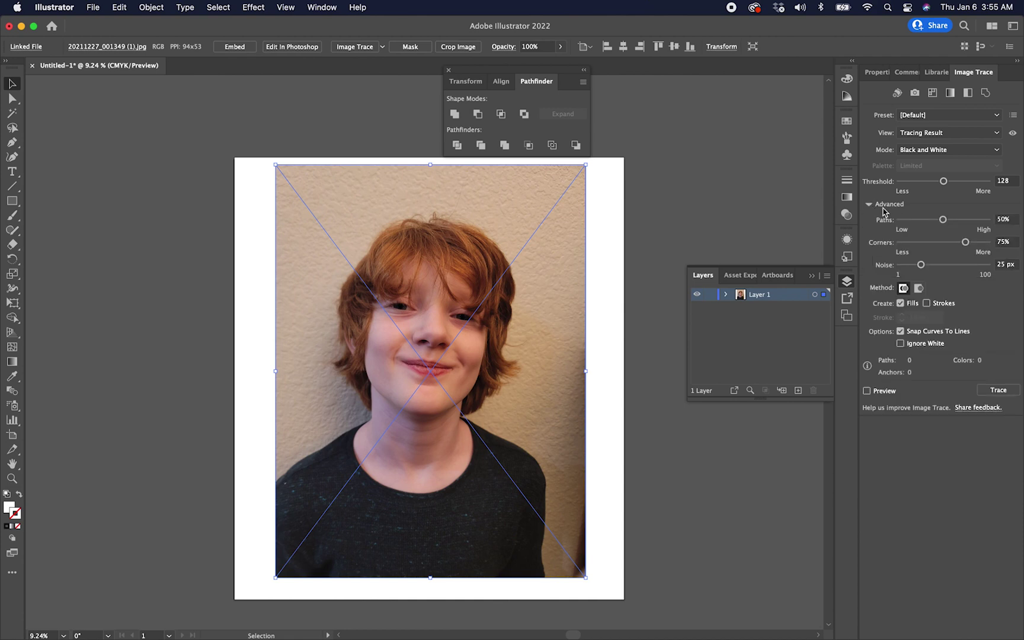
{"action": "left_click", "coordinate": [900, 344]}
{"action": "left_click", "coordinate": [867, 392]}
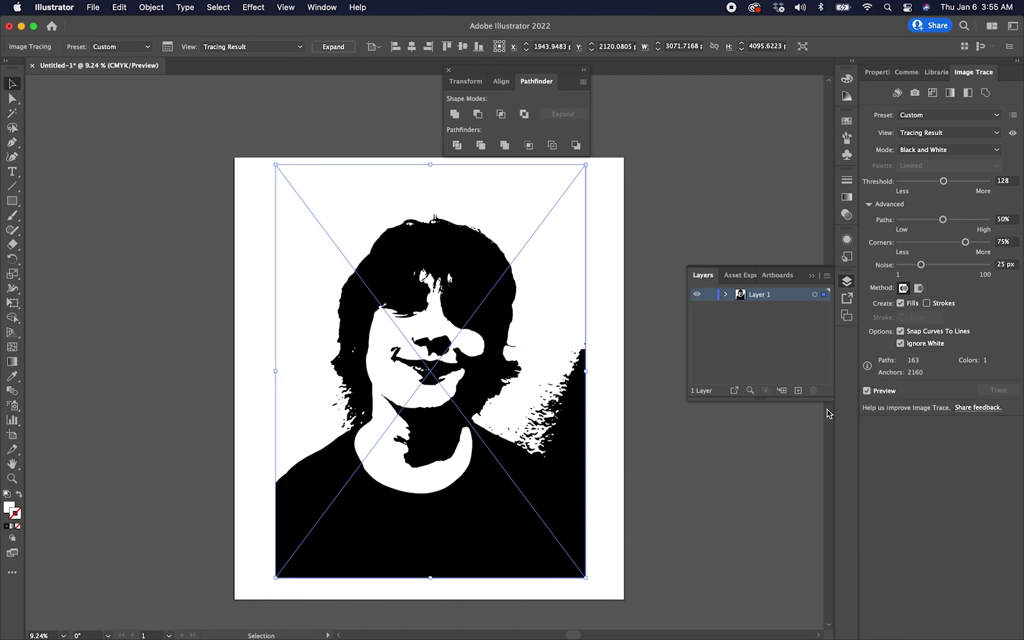
{"action": "mouse_move", "coordinate": [574, 455]}
{"action": "left_mouse_down"}
{"action": "mouse_move", "coordinate": [327, 448]}
{"action": "mouse_move", "coordinate": [581, 447]}
{"action": "mouse_move", "coordinate": [377, 424]}
{"action": "mouse_move", "coordinate": [409, 422]}
{"action": "mouse_move", "coordinate": [594, 438]}
{"action": "mouse_move", "coordinate": [382, 427]}
{"action": "mouse_move", "coordinate": [590, 441]}
{"action": "mouse_move", "coordinate": [580, 437]}
{"action": "left_mouse_up"}
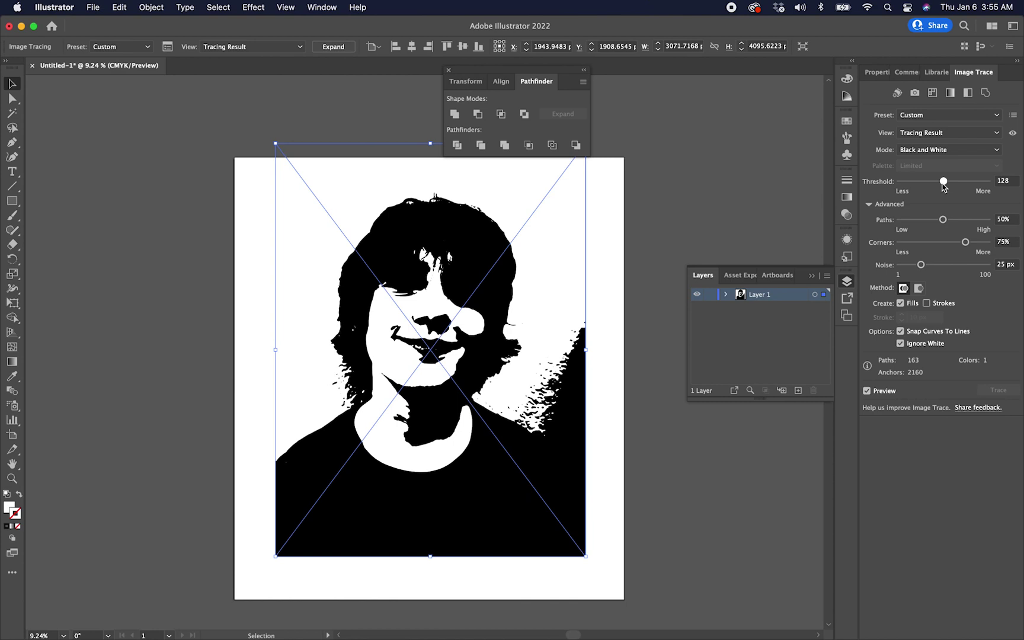
{"action": "left_click_drag", "start_coordinate": [944, 181], "coordinate": [931, 185]}
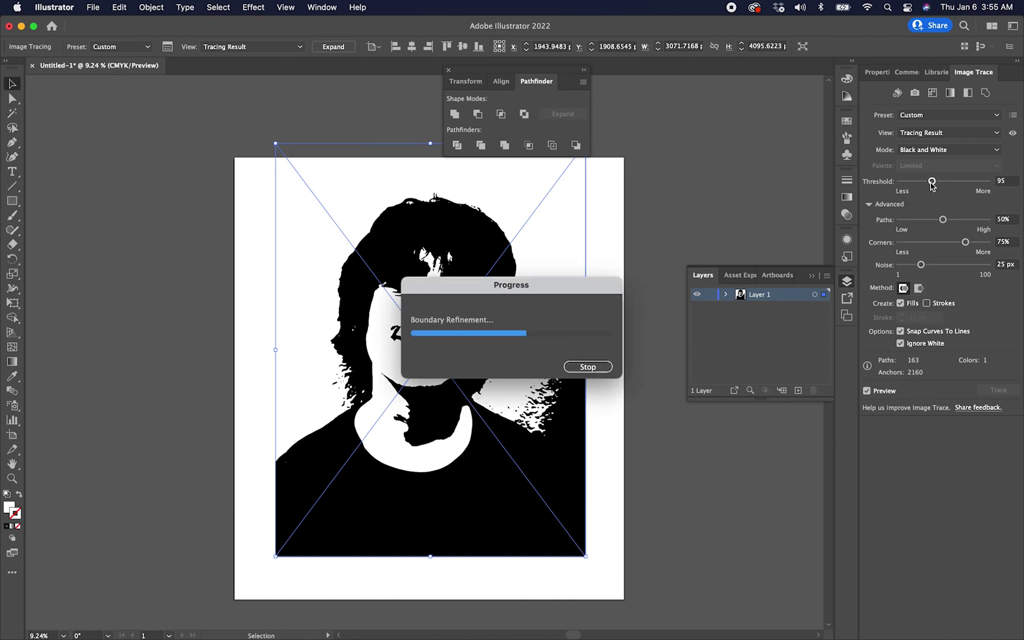
{"action": "left_click_drag", "start_coordinate": [932, 186], "coordinate": [927, 185]}
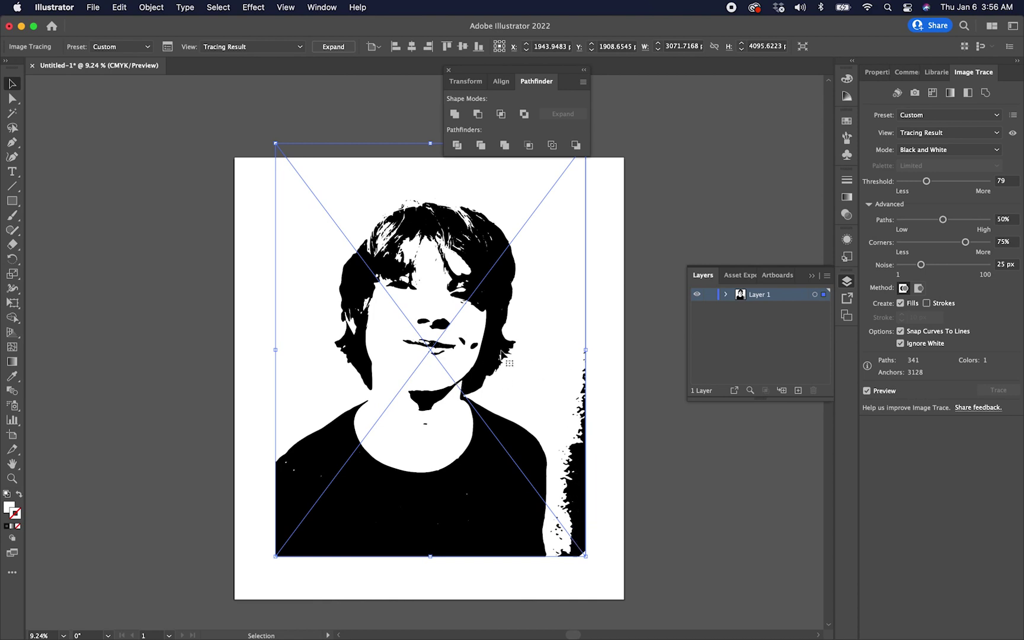
Expand the black-and-white trace into grouped editable black vector paths.
{"action": "left_click", "coordinate": [13, 99]}
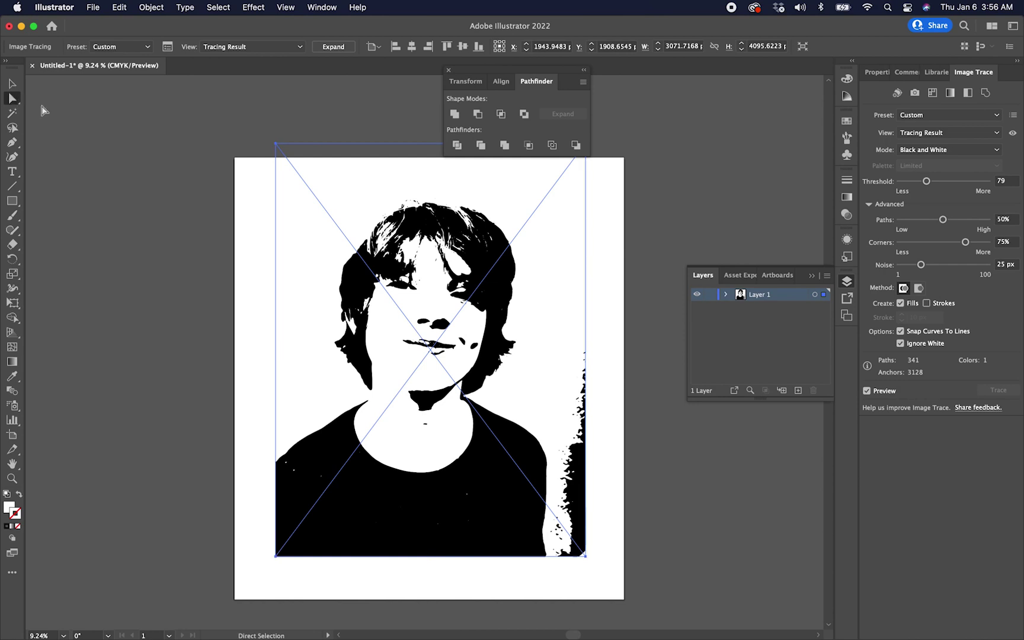
{"action": "left_click", "coordinate": [168, 156]}
{"action": "left_click", "coordinate": [485, 389]}
{"action": "left_click", "coordinate": [151, 7]}
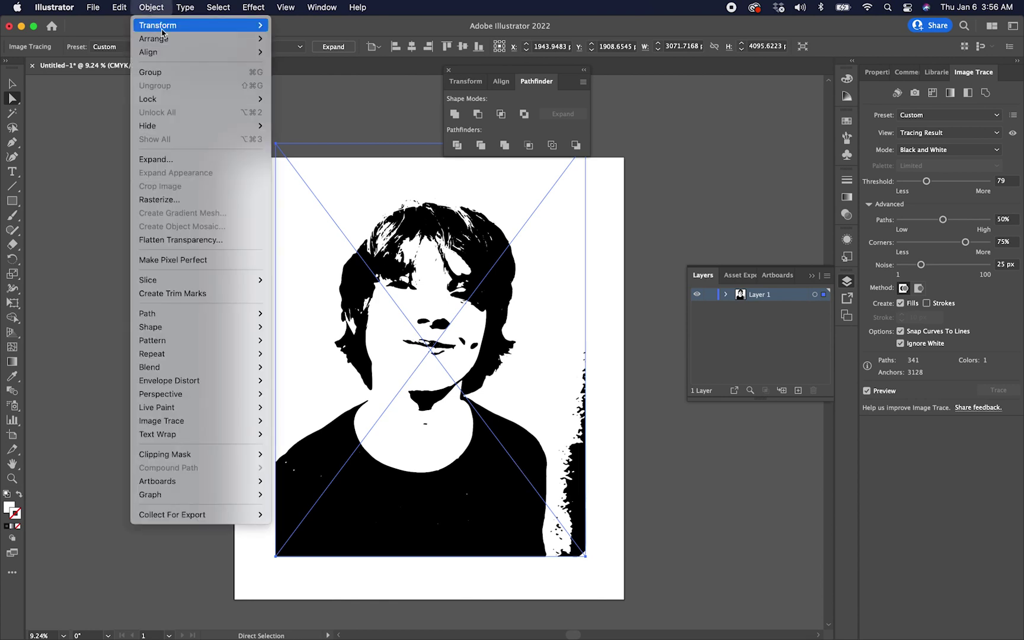
{"action": "left_click", "coordinate": [155, 159]}
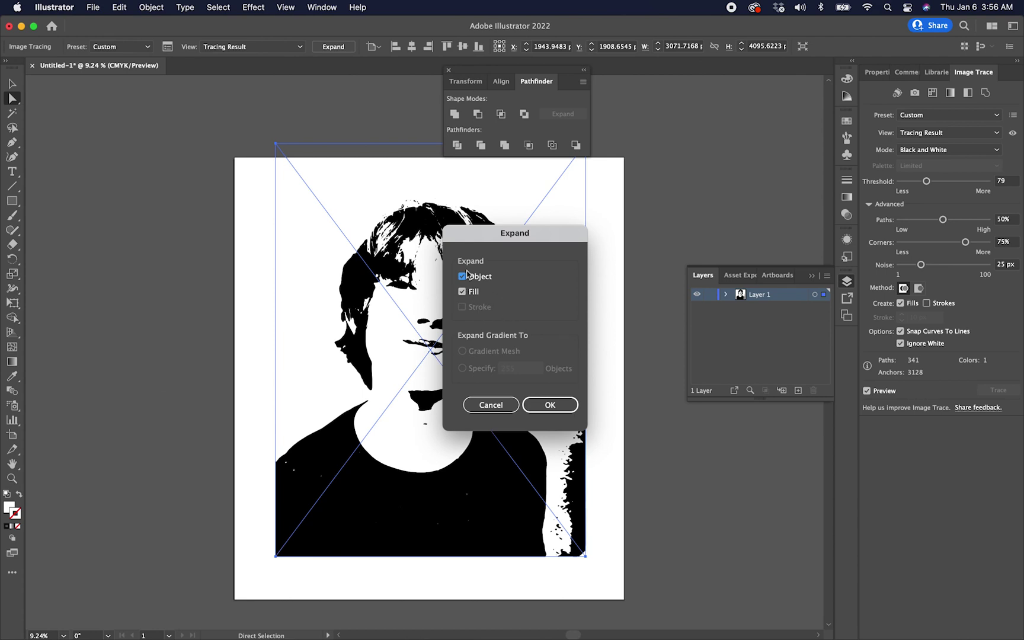
{"action": "left_click", "coordinate": [557, 411]}
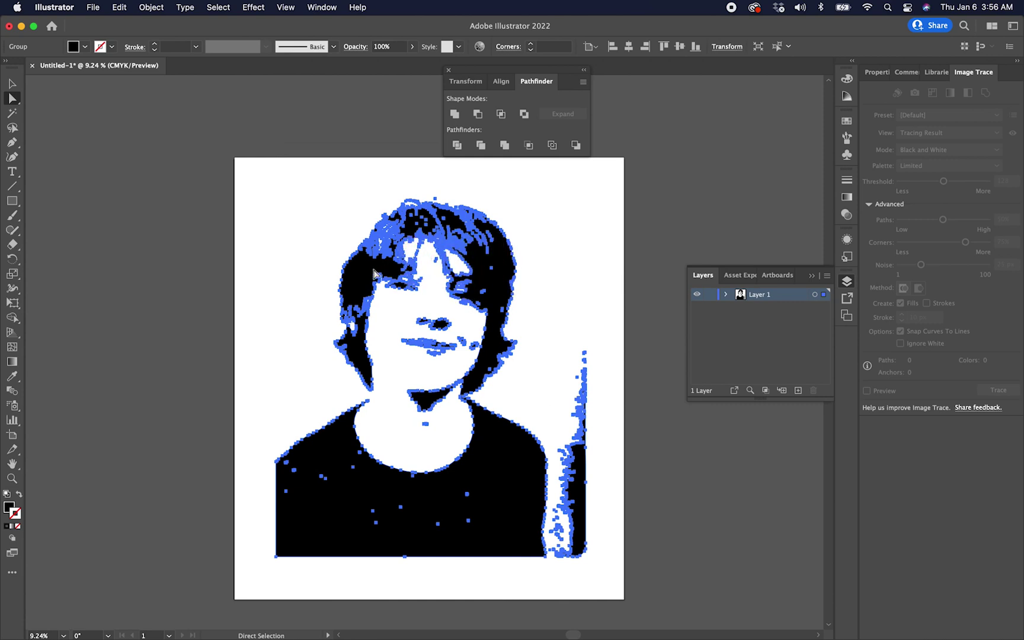
Delete the stray background strip along the portrait's right edge.
{"action": "left_click", "coordinate": [560, 259]}
{"action": "scroll", "coordinate": [572, 350], "scroll_direction": "up", "scroll_amount": 5}
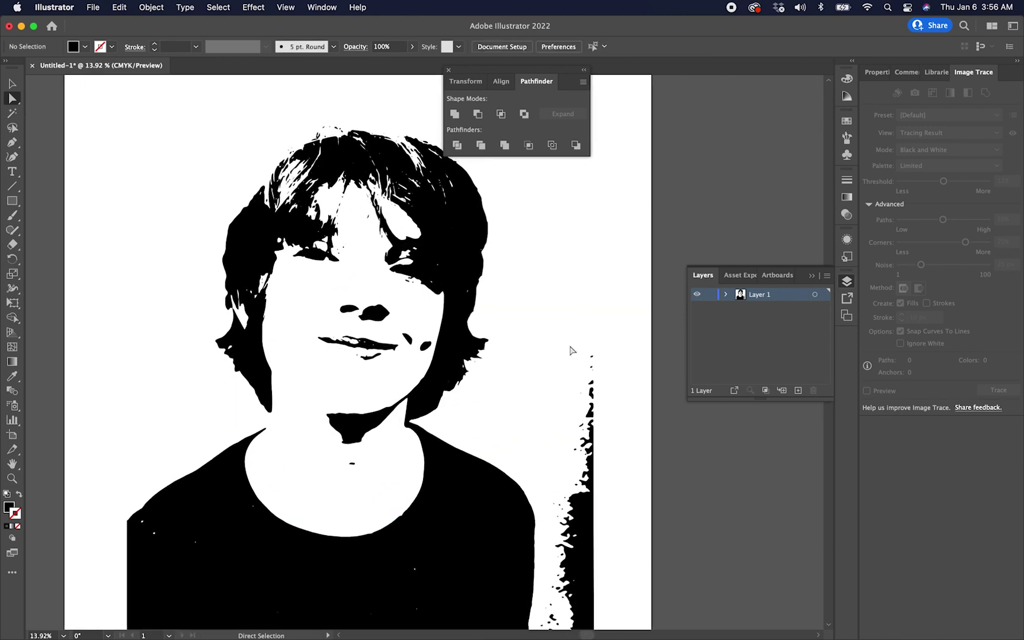
{"action": "mouse_move", "coordinate": [522, 233]}
{"action": "left_mouse_down"}
{"action": "mouse_move", "coordinate": [523, 297]}
{"action": "mouse_move", "coordinate": [576, 582]}
{"action": "mouse_move", "coordinate": [499, 394]}
{"action": "left_mouse_up"}
{"action": "key", "text": "Delete"}
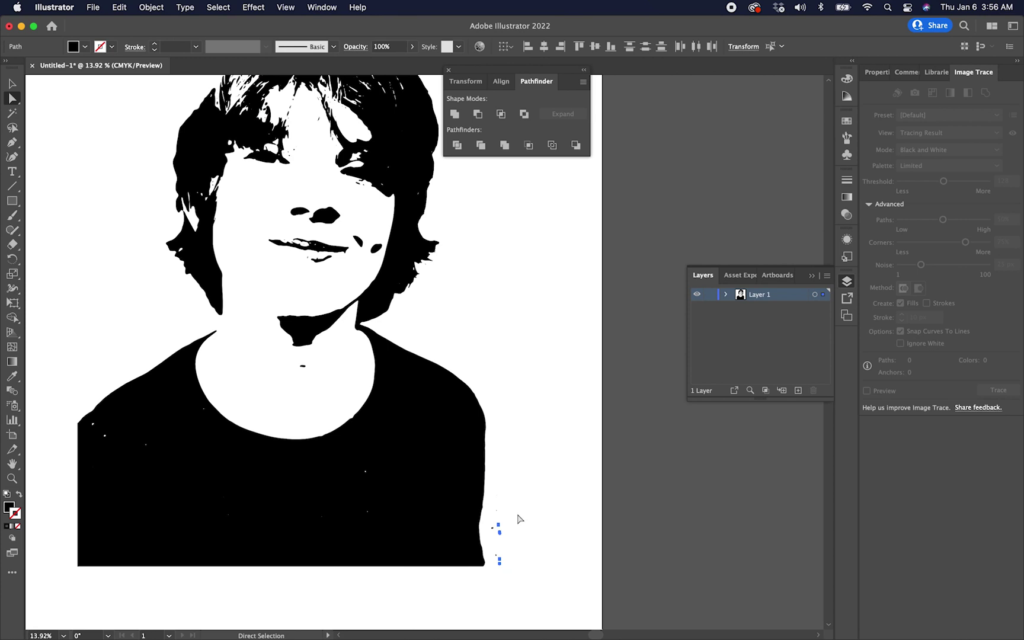
Remove the leftover specks, including the white dot on the shirt's shoulder.
{"action": "left_click", "coordinate": [534, 577]}
{"action": "left_click_drag", "start_coordinate": [541, 591], "coordinate": [488, 524]}
{"action": "left_click", "coordinate": [488, 523]}
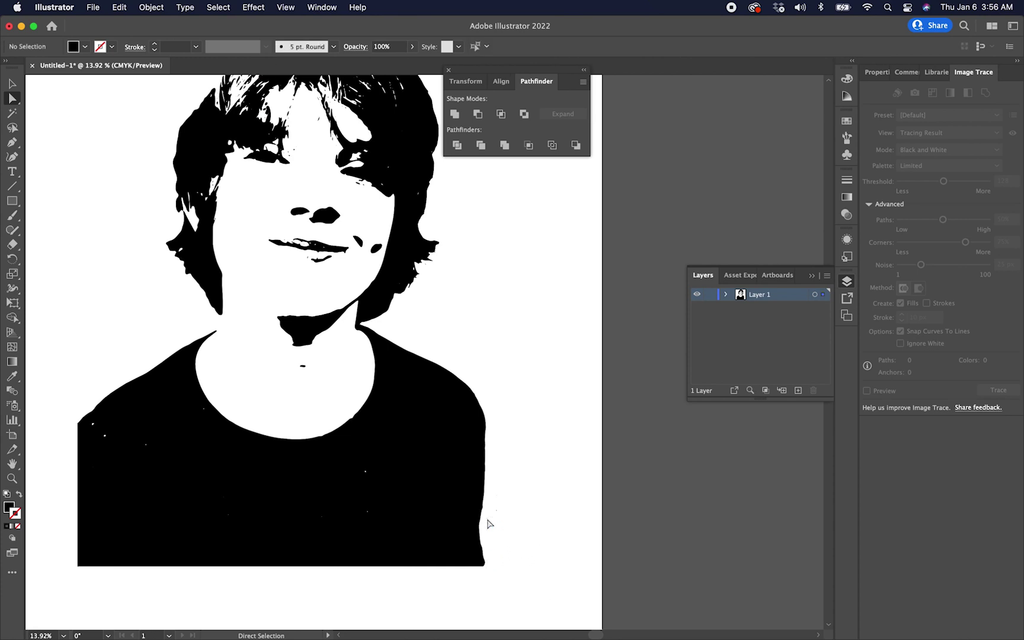
{"action": "scroll", "coordinate": [272, 525], "scroll_direction": "up", "scroll_amount": 5}
{"action": "scroll", "coordinate": [271, 515], "scroll_direction": "left", "scroll_amount": 10}
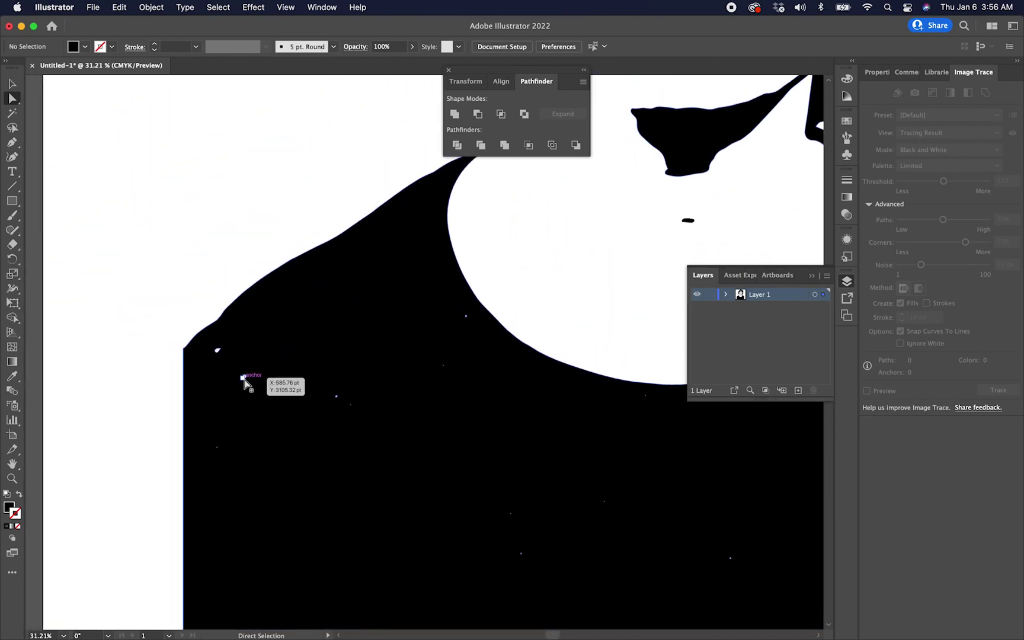
{"action": "left_click", "coordinate": [245, 377]}
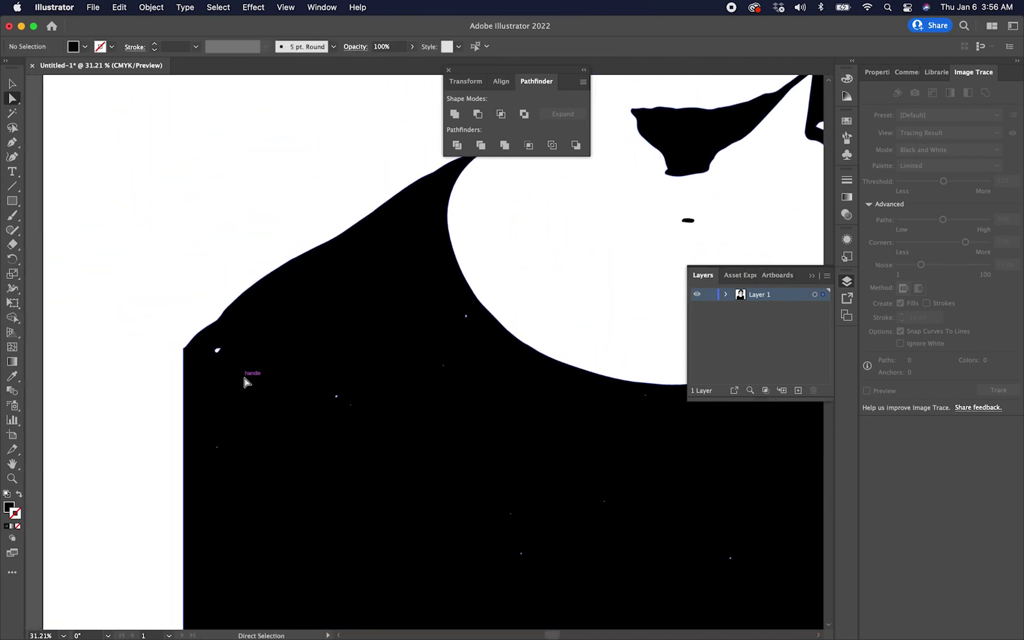
{"action": "left_click", "coordinate": [219, 350]}
{"action": "key", "text": "Delete"}
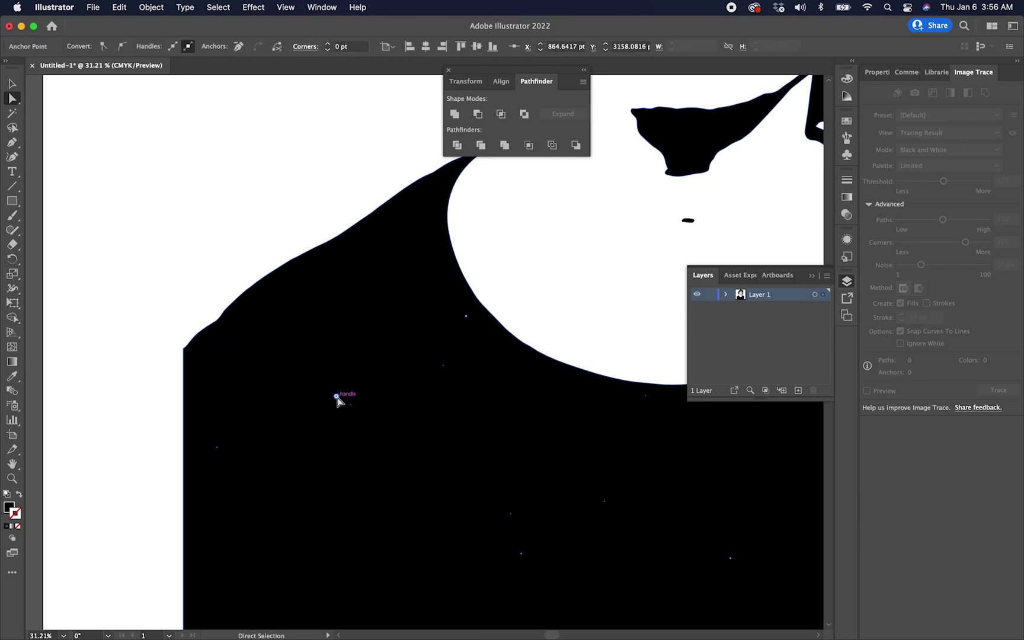
{"action": "scroll", "coordinate": [329, 401], "scroll_direction": "down", "scroll_amount": 1}
{"action": "scroll", "coordinate": [328, 403], "scroll_direction": "down", "scroll_amount": 7}
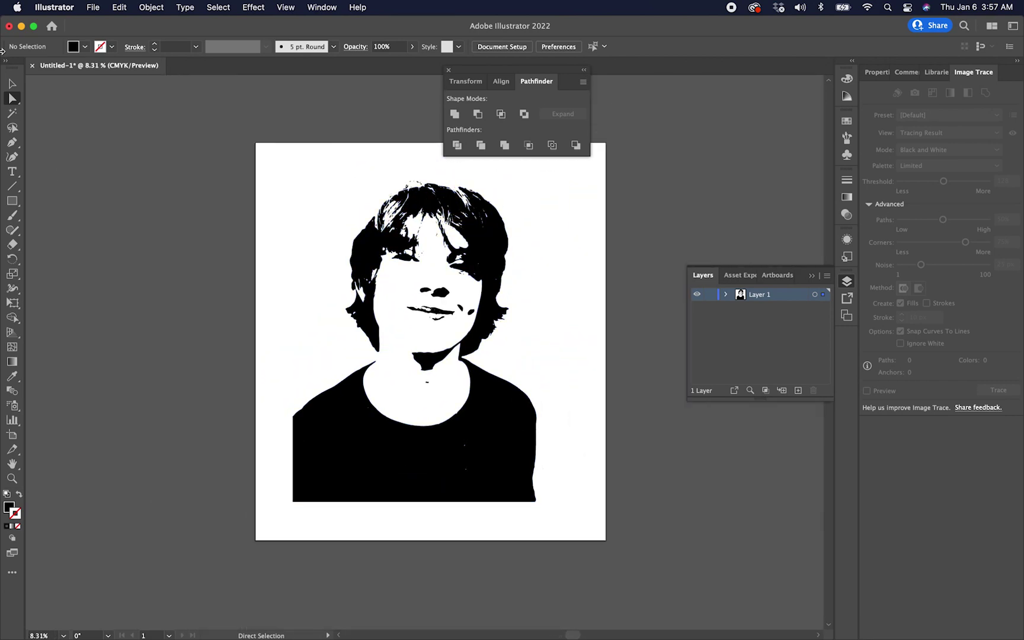
Shift the vector portrait slightly right and down into its final spot on the artboard.
{"action": "key", "text": "v"}
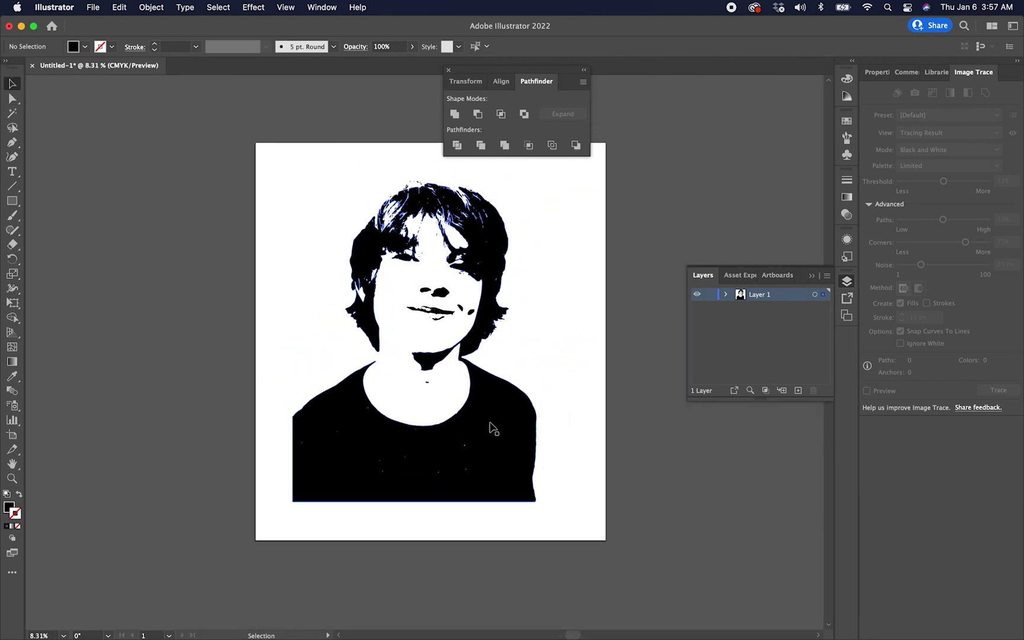
{"action": "mouse_move", "coordinate": [488, 424]}
{"action": "left_mouse_down"}
{"action": "mouse_move", "coordinate": [307, 433]}
{"action": "mouse_move", "coordinate": [216, 410]}
{"action": "mouse_move", "coordinate": [507, 441]}
{"action": "mouse_move", "coordinate": [513, 460]}
{"action": "mouse_move", "coordinate": [510, 431]}
{"action": "left_mouse_up"}
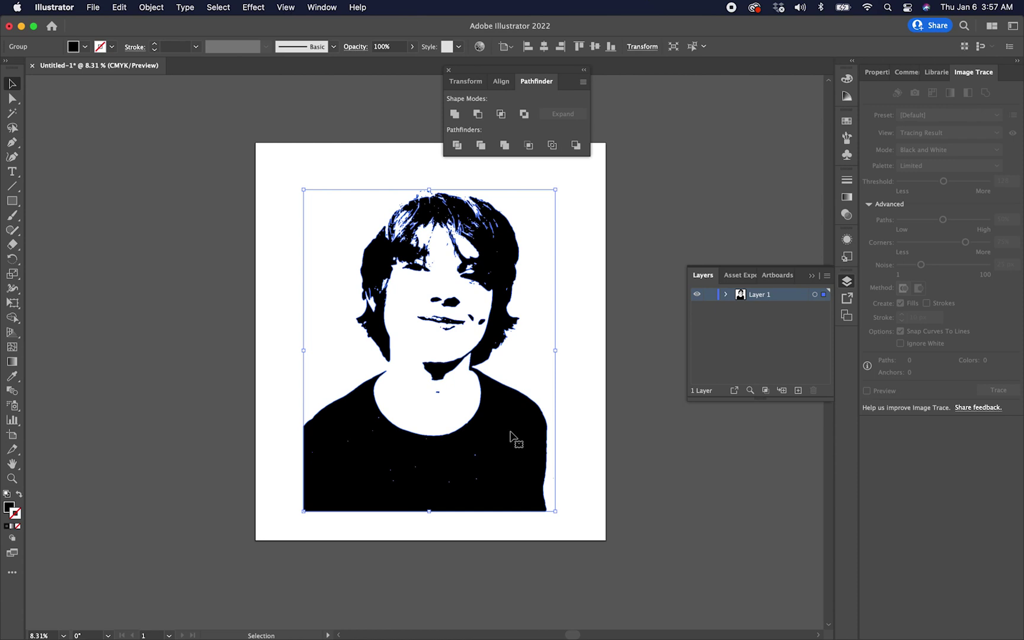
{"action": "mouse_move", "coordinate": [517, 435]}
{"action": "left_mouse_down"}
{"action": "mouse_move", "coordinate": [354, 466]}
{"action": "mouse_move", "coordinate": [521, 456]}
{"action": "mouse_move", "coordinate": [524, 445]}
{"action": "left_mouse_up"}
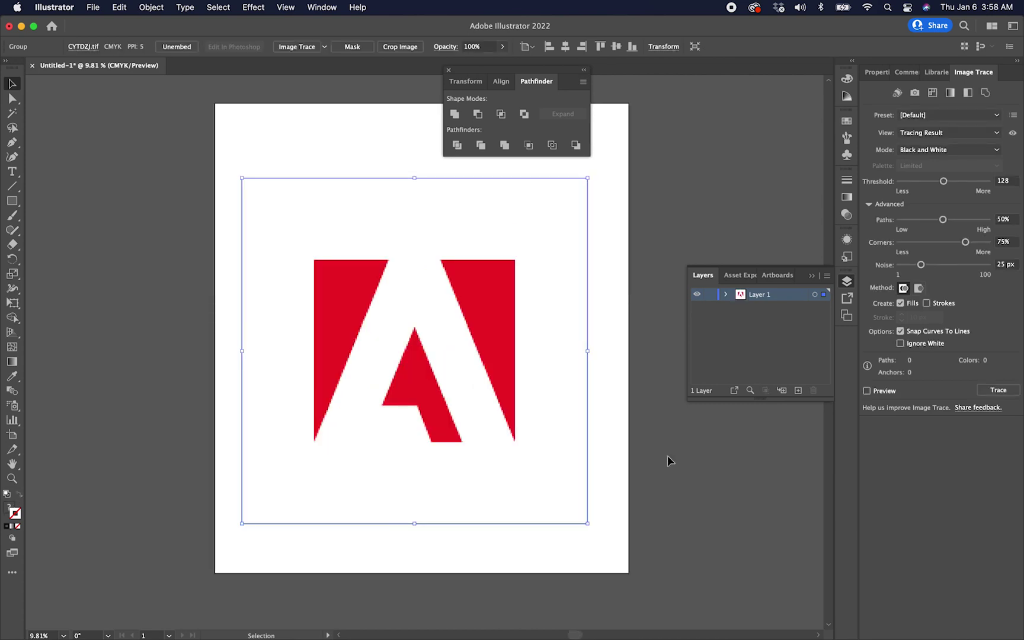
{"action": "left_click", "coordinate": [668, 461]}
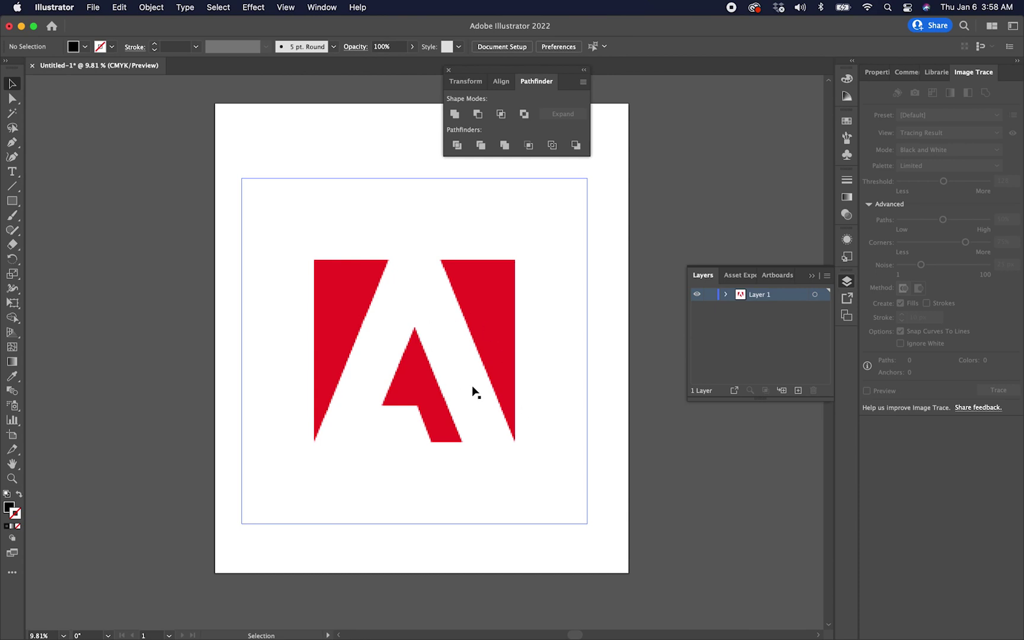
Nudge the red Adobe logo image CYTDZJ.tif slightly into position on the artboard.
{"action": "left_click_drag", "start_coordinate": [349, 328], "coordinate": [327, 322]}
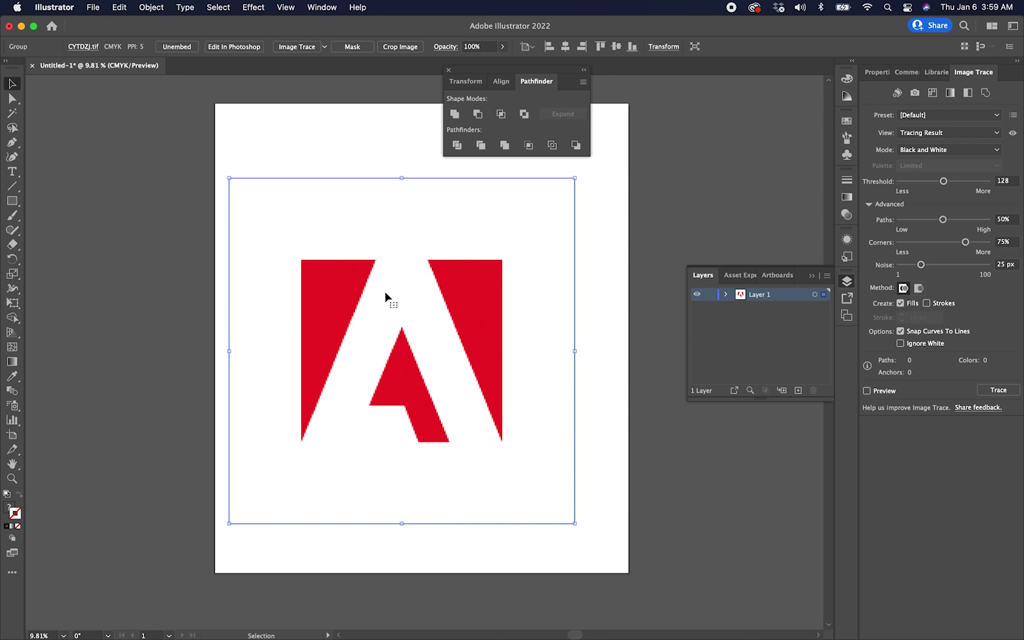
{"action": "left_click_drag", "start_coordinate": [350, 308], "coordinate": [360, 312]}
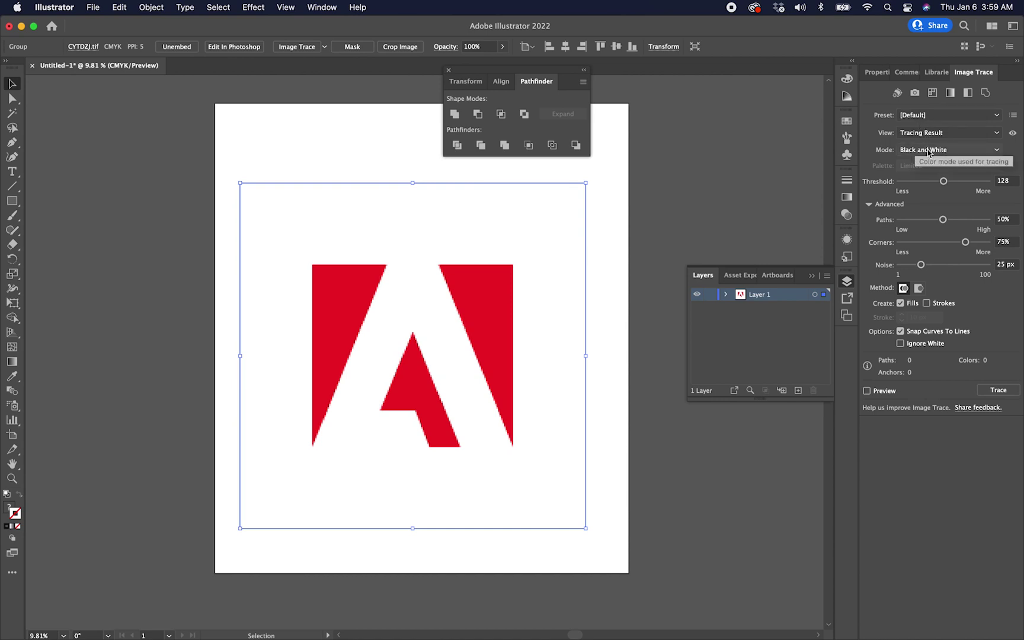
Enable Ignore White and Preview on the black-and-white logo trace, then zoom around to inspect it.
{"action": "left_click", "coordinate": [901, 345]}
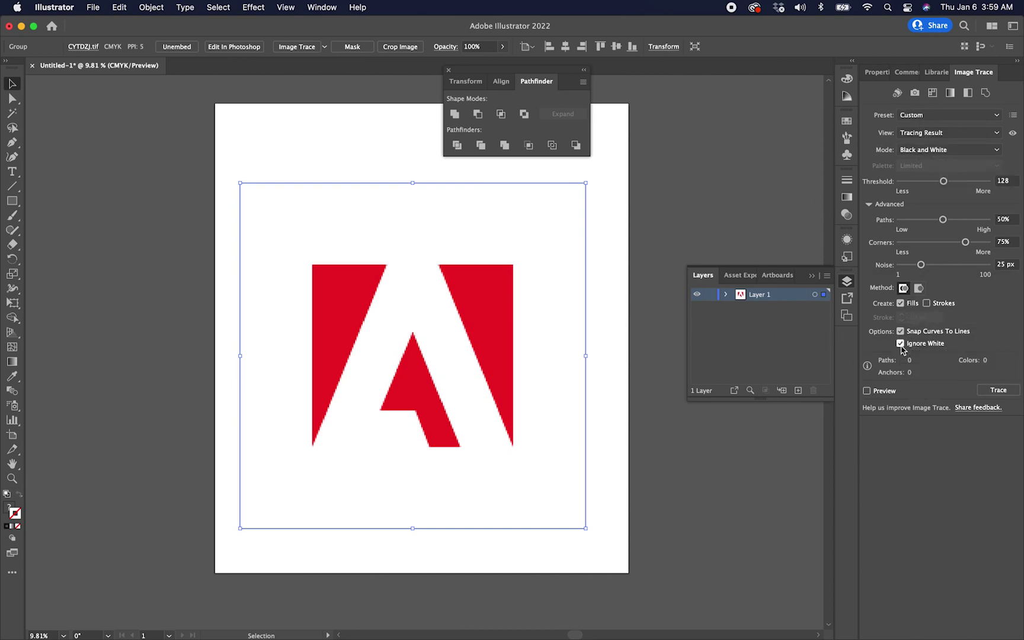
{"action": "left_click", "coordinate": [866, 391]}
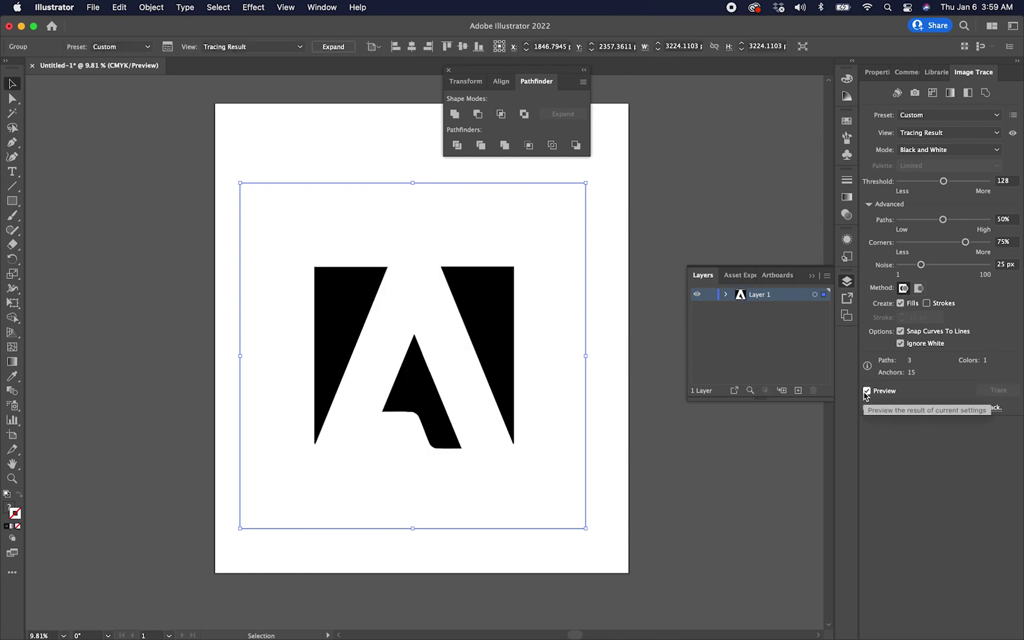
{"action": "left_click", "coordinate": [616, 355]}
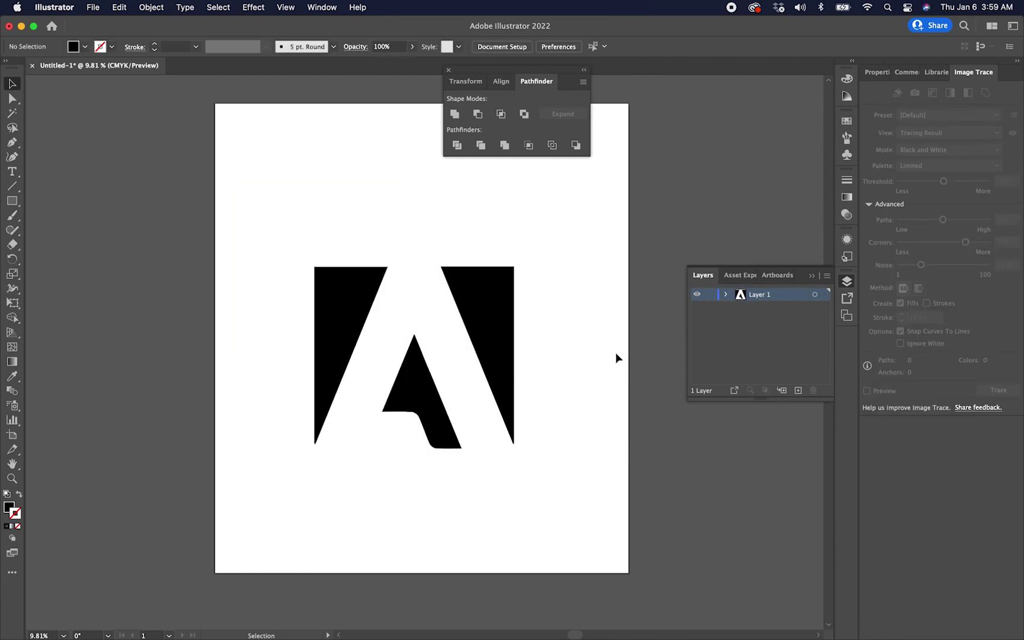
{"action": "scroll", "coordinate": [454, 365], "scroll_direction": "up", "scroll_amount": 10}
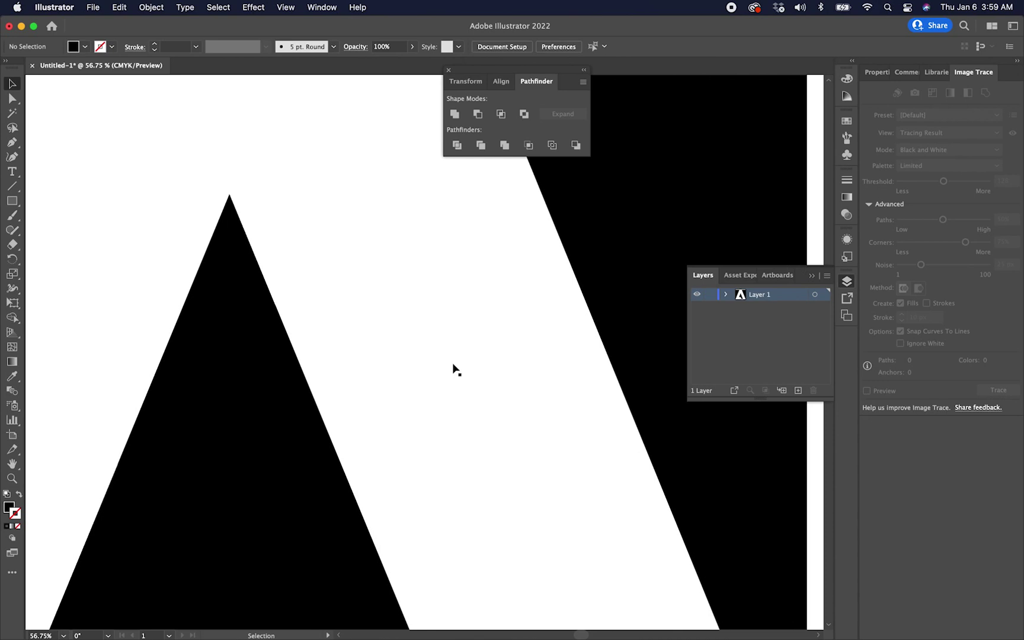
{"action": "scroll", "coordinate": [453, 364], "scroll_direction": "up", "scroll_amount": 4}
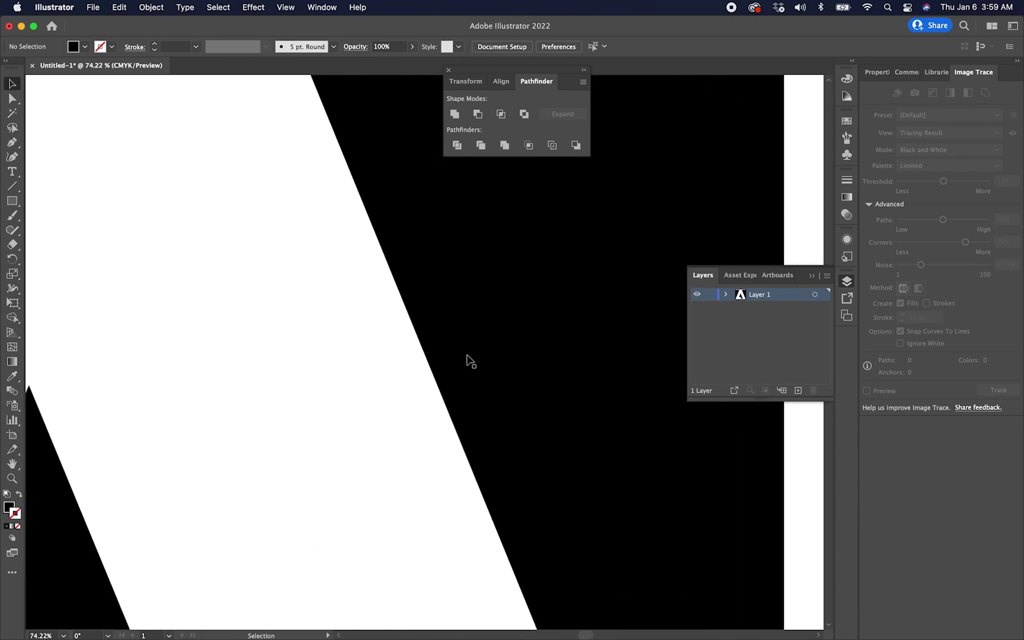
{"action": "scroll", "coordinate": [467, 356], "scroll_direction": "up", "scroll_amount": 4}
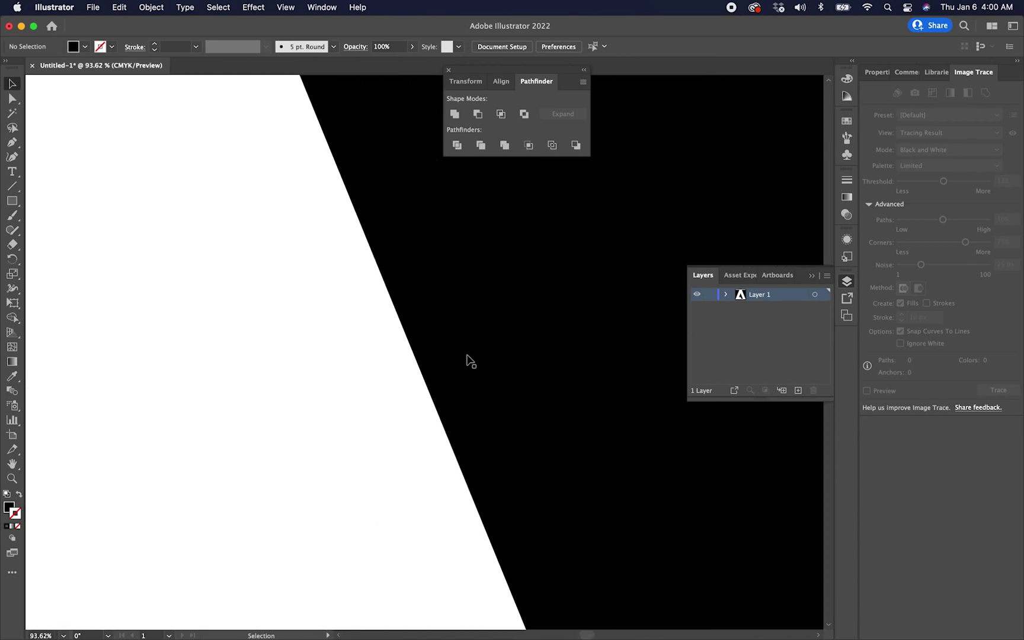
{"action": "scroll", "coordinate": [471, 361], "scroll_direction": "down", "scroll_amount": 10}
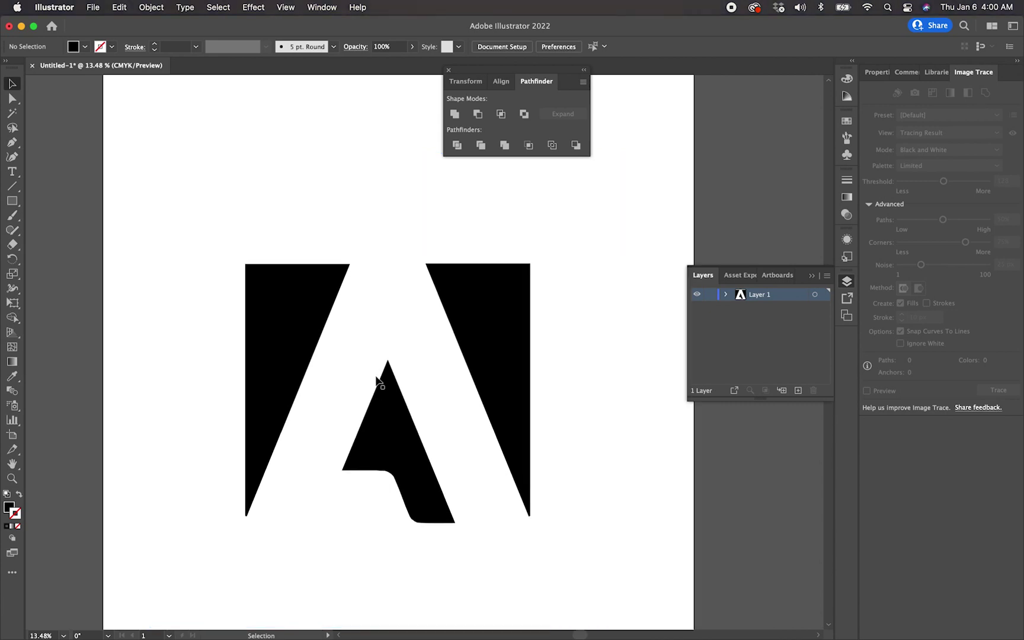
{"action": "scroll", "coordinate": [377, 382], "scroll_direction": "up", "scroll_amount": 10}
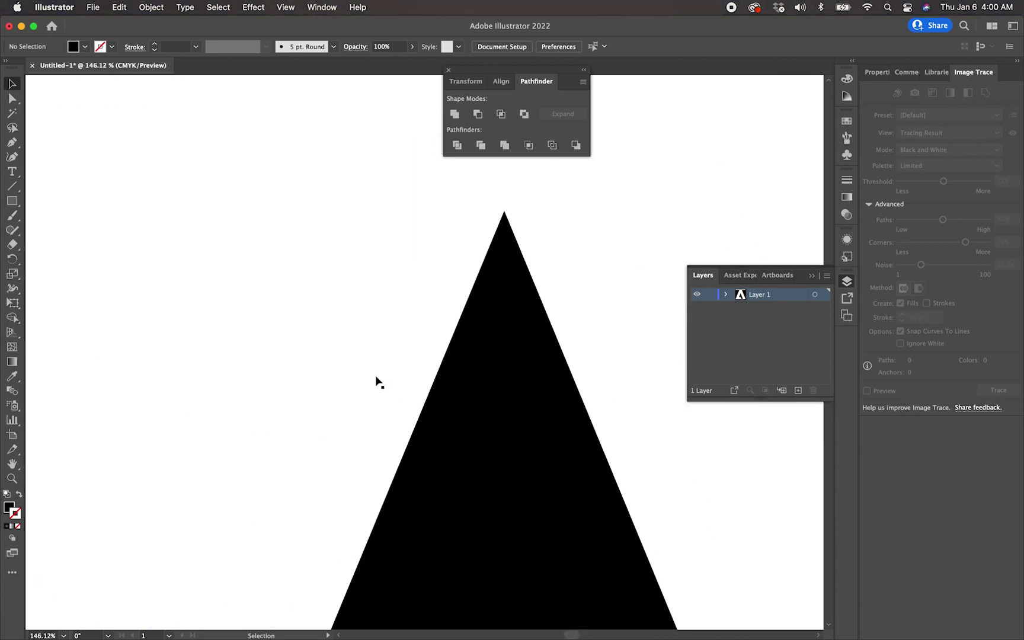
{"action": "scroll", "coordinate": [377, 383], "scroll_direction": "down", "scroll_amount": 8}
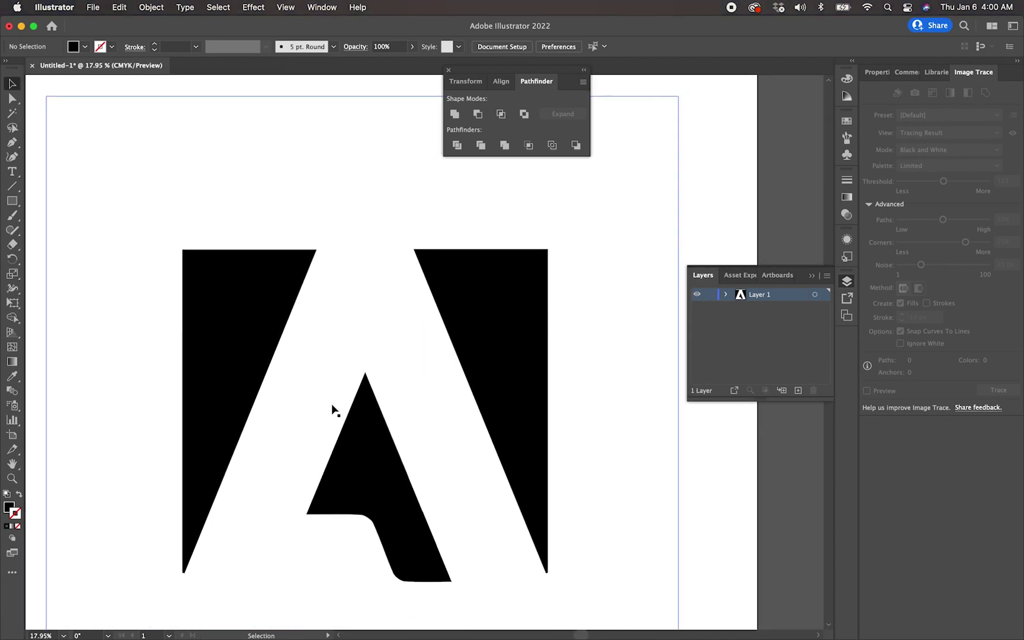
{"action": "scroll", "coordinate": [333, 409], "scroll_direction": "down", "scroll_amount": 3}
{"action": "left_click_drag", "start_coordinate": [299, 357], "coordinate": [307, 344]}
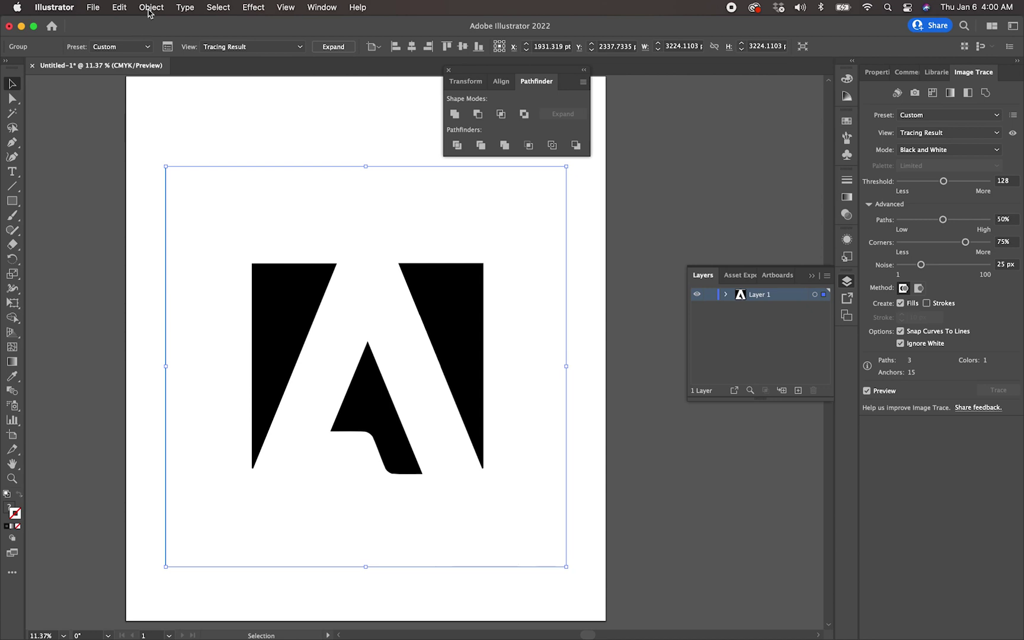
Expand the traced logo into editable paths with Object > Expand.
{"action": "left_click", "coordinate": [151, 9]}
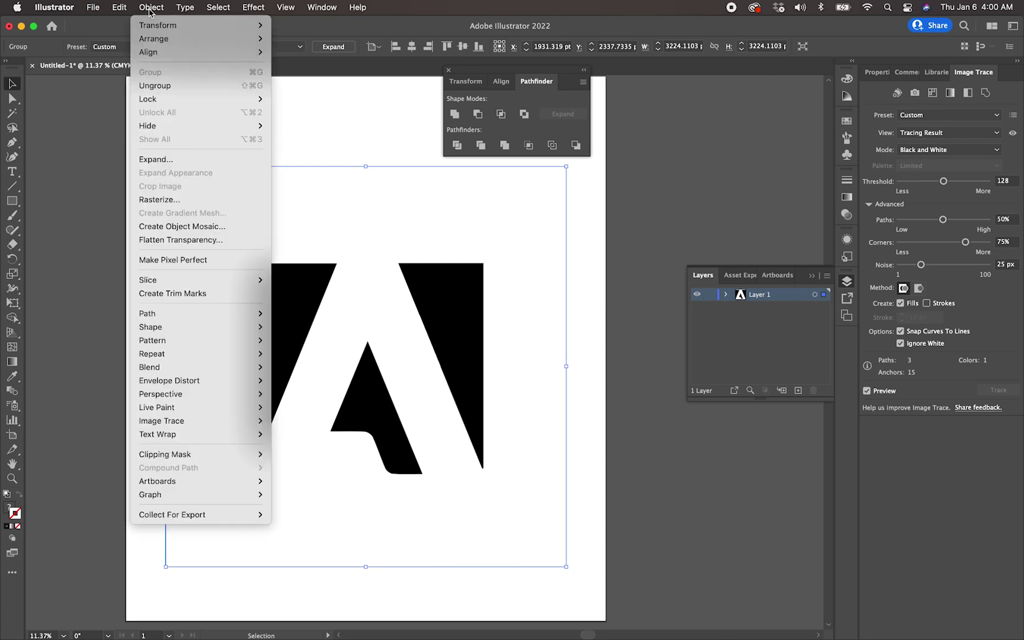
{"action": "left_click", "coordinate": [149, 165]}
{"action": "left_click", "coordinate": [535, 403]}
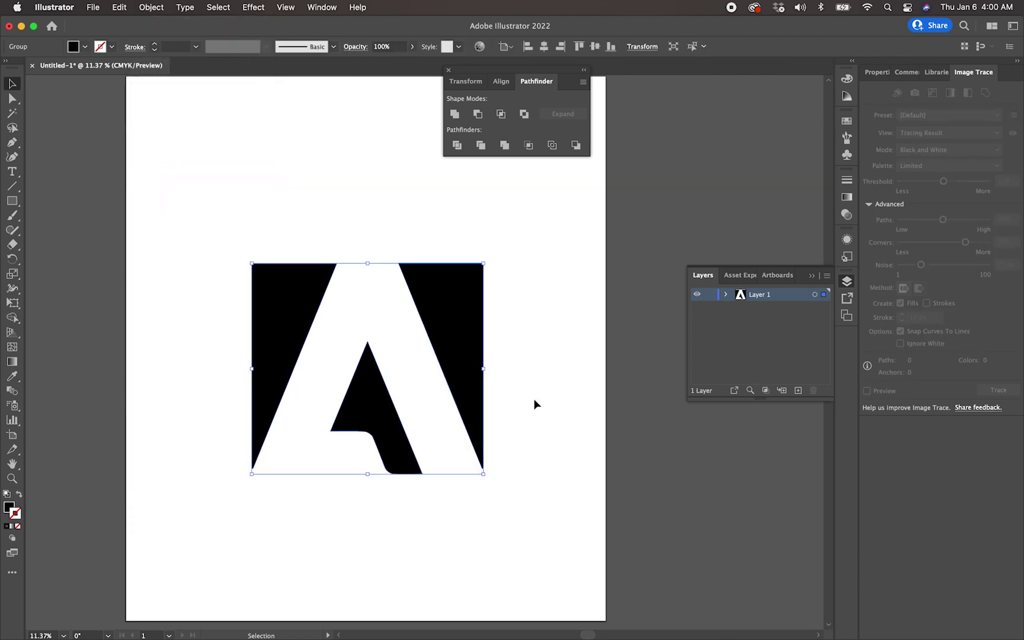
{"action": "left_click", "coordinate": [11, 100]}
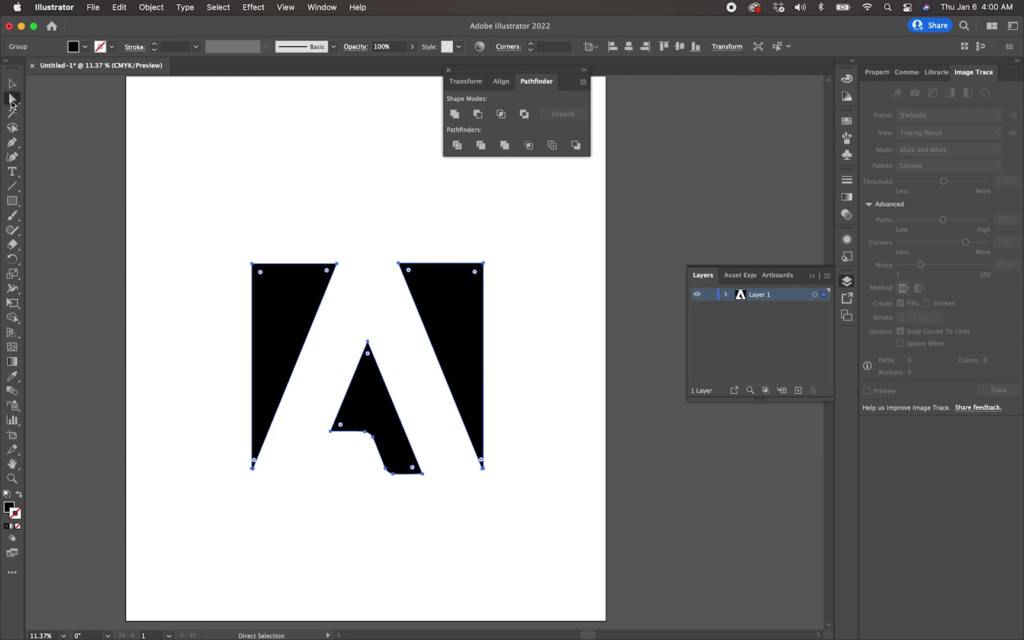
{"action": "left_click", "coordinate": [144, 142]}
Try rounding the shapes' top corners and moving the right shape, undoing each change.
{"action": "left_click", "coordinate": [288, 304]}
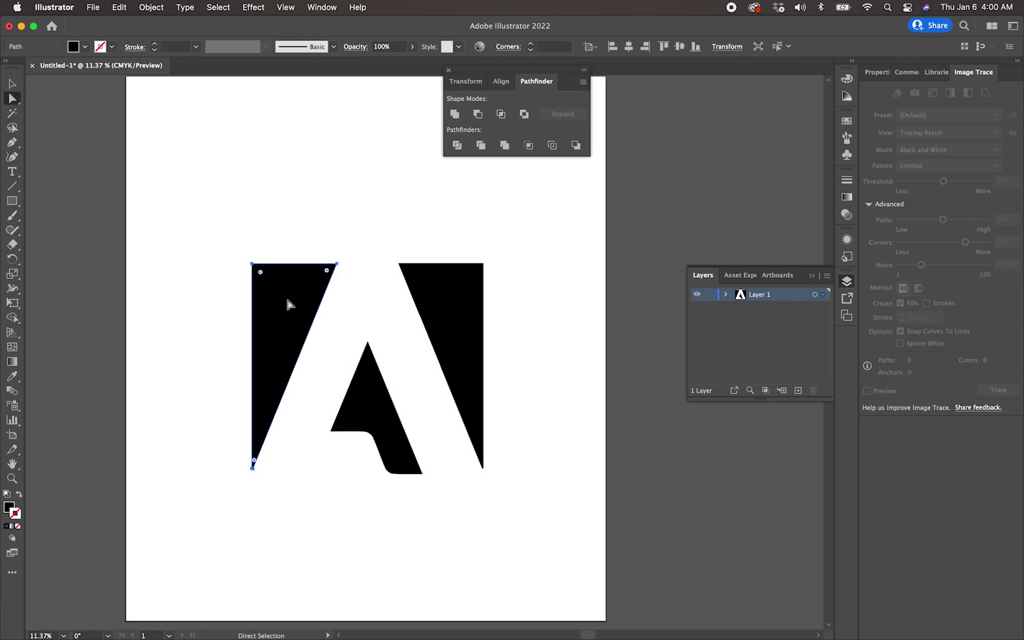
{"action": "left_click", "coordinate": [475, 296]}
{"action": "left_click", "coordinate": [375, 392]}
{"action": "left_click", "coordinate": [295, 290]}
{"action": "left_click_drag", "start_coordinate": [263, 277], "coordinate": [273, 290]}
{"action": "left_click", "coordinate": [422, 299]}
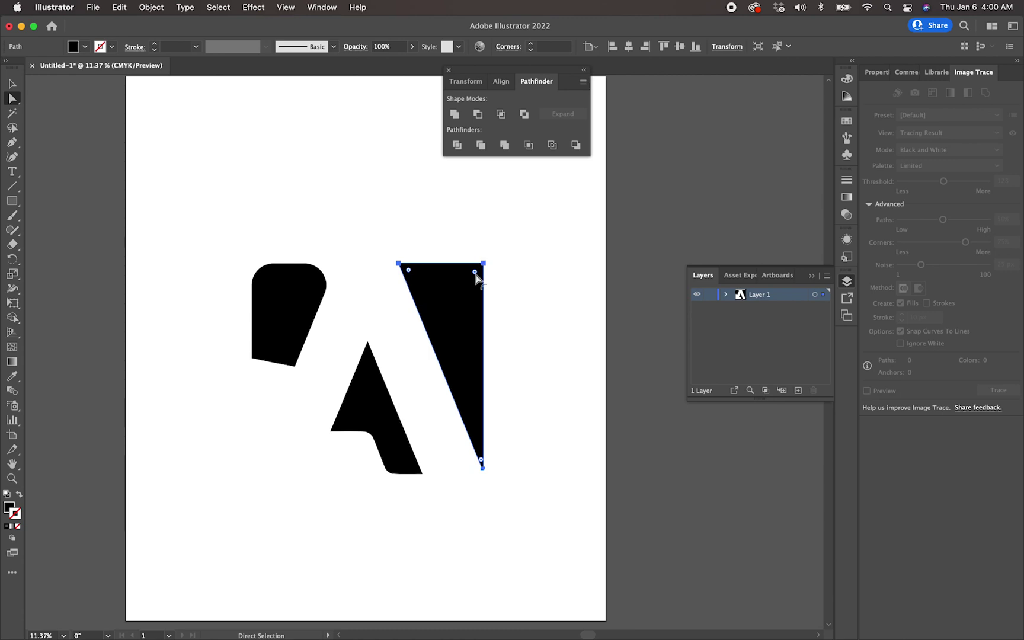
{"action": "left_click_drag", "start_coordinate": [475, 276], "coordinate": [458, 293]}
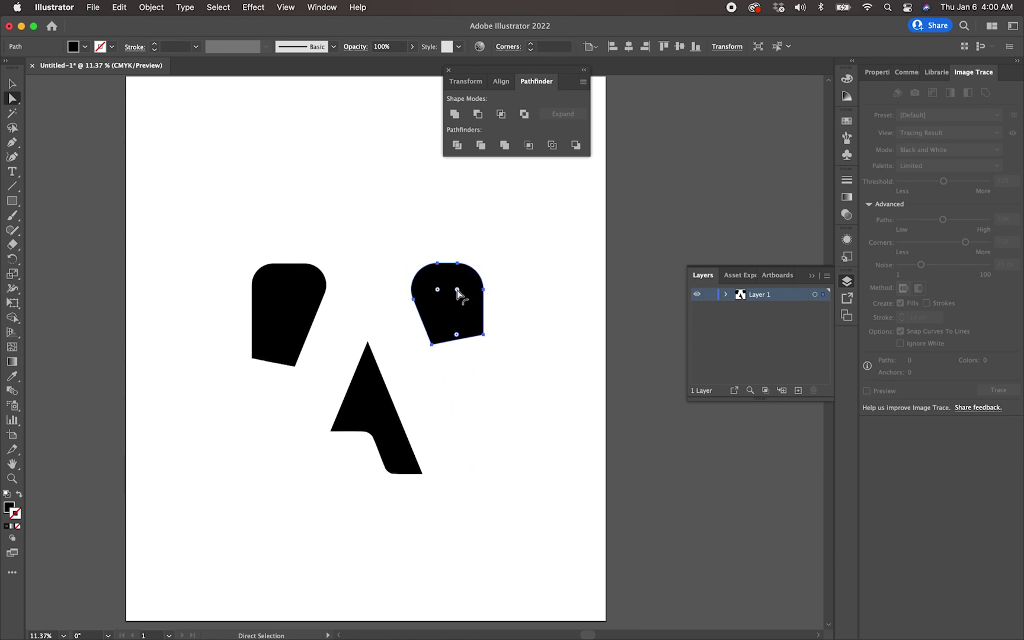
{"action": "key", "text": "super+z"}
{"action": "key", "text": "super+z"}
{"action": "left_click", "coordinate": [412, 268]}
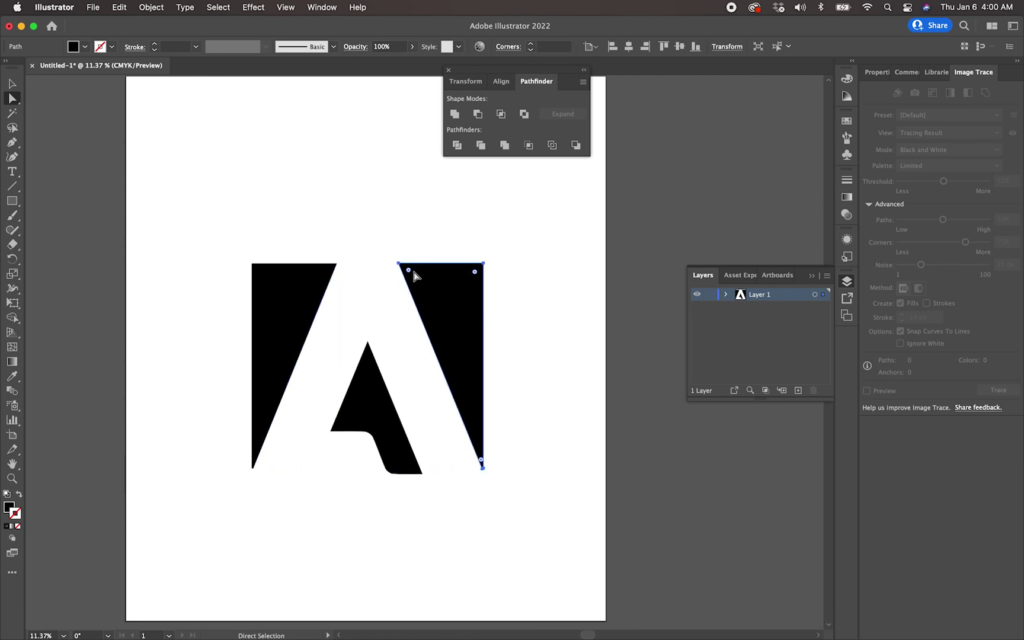
{"action": "left_click_drag", "start_coordinate": [412, 268], "coordinate": [468, 268]}
{"action": "key", "text": "super+z"}
Pull the right shape's top-left anchor toward the middle and curve its inner edge.
{"action": "left_click_drag", "start_coordinate": [401, 268], "coordinate": [344, 284]}
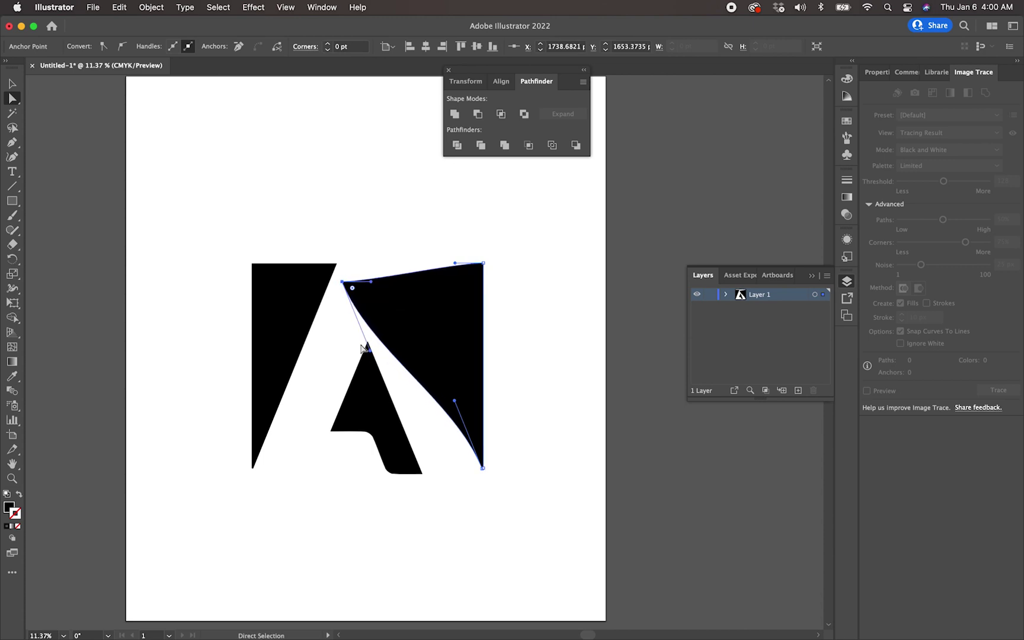
{"action": "left_click_drag", "start_coordinate": [362, 346], "coordinate": [327, 320]}
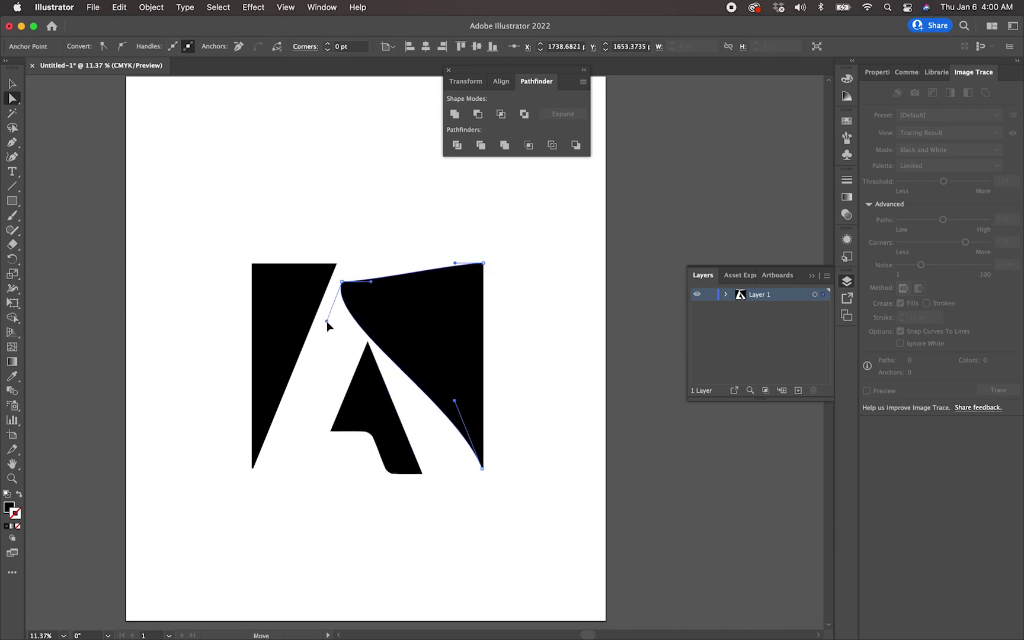
{"action": "left_click_drag", "start_coordinate": [342, 282], "coordinate": [348, 273]}
{"action": "left_click", "coordinate": [398, 248]}
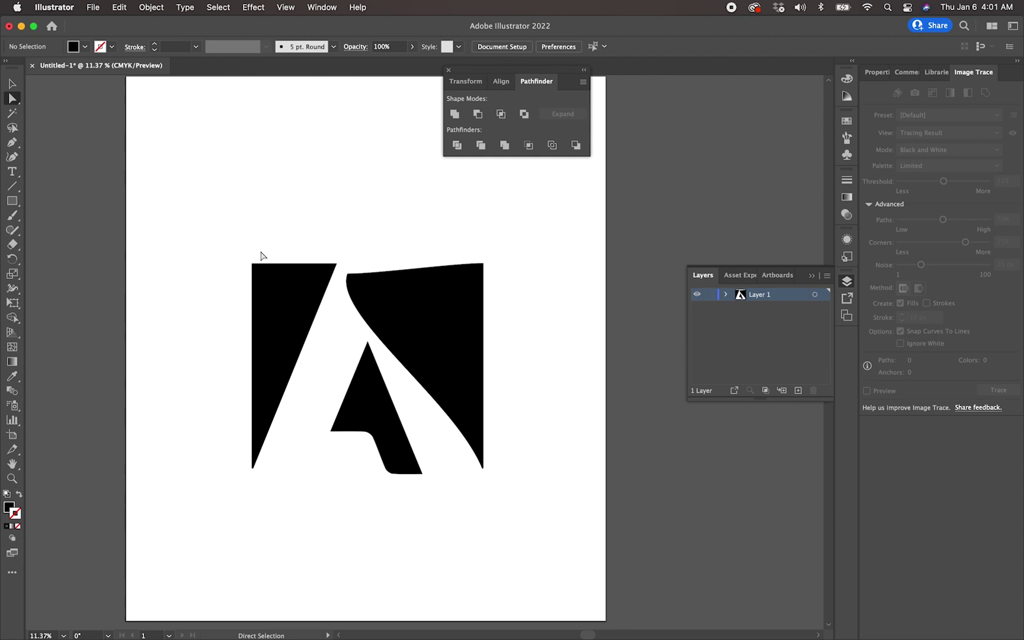
Marquee-select all the logo shapes, delete them, and zoom out on the blank artboard.
{"action": "left_click_drag", "start_coordinate": [214, 250], "coordinate": [571, 501]}
{"action": "key", "text": "BackSpace"}
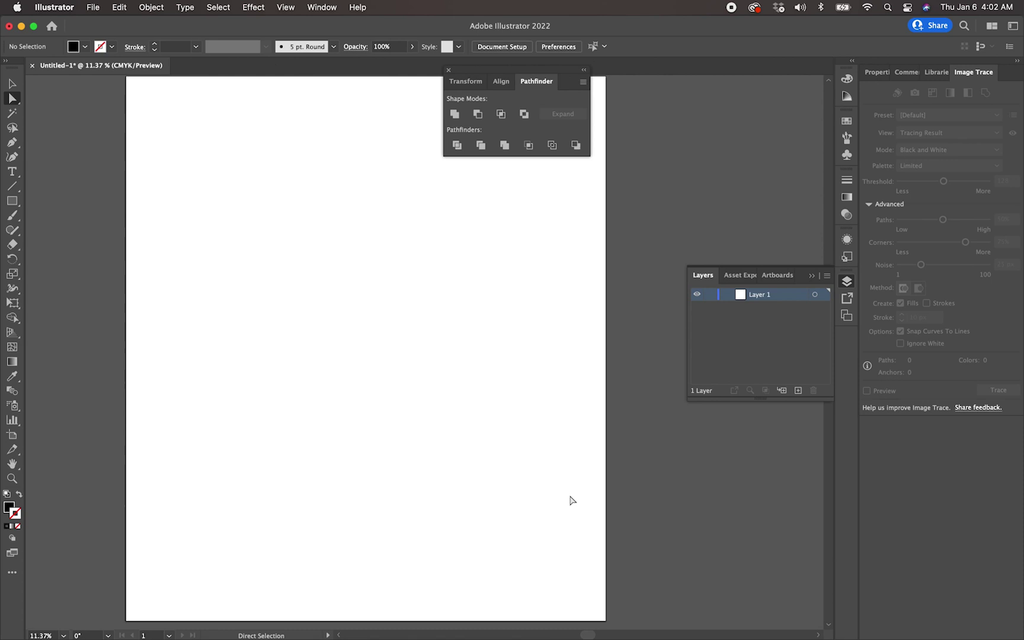
{"action": "scroll", "coordinate": [407, 452], "scroll_direction": "down", "scroll_amount": 2}
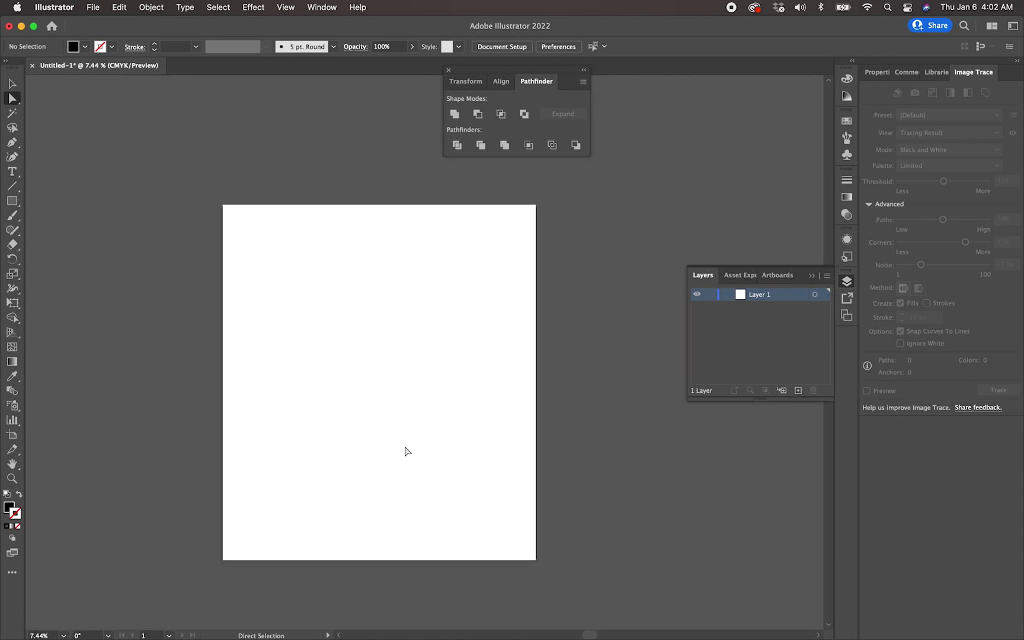